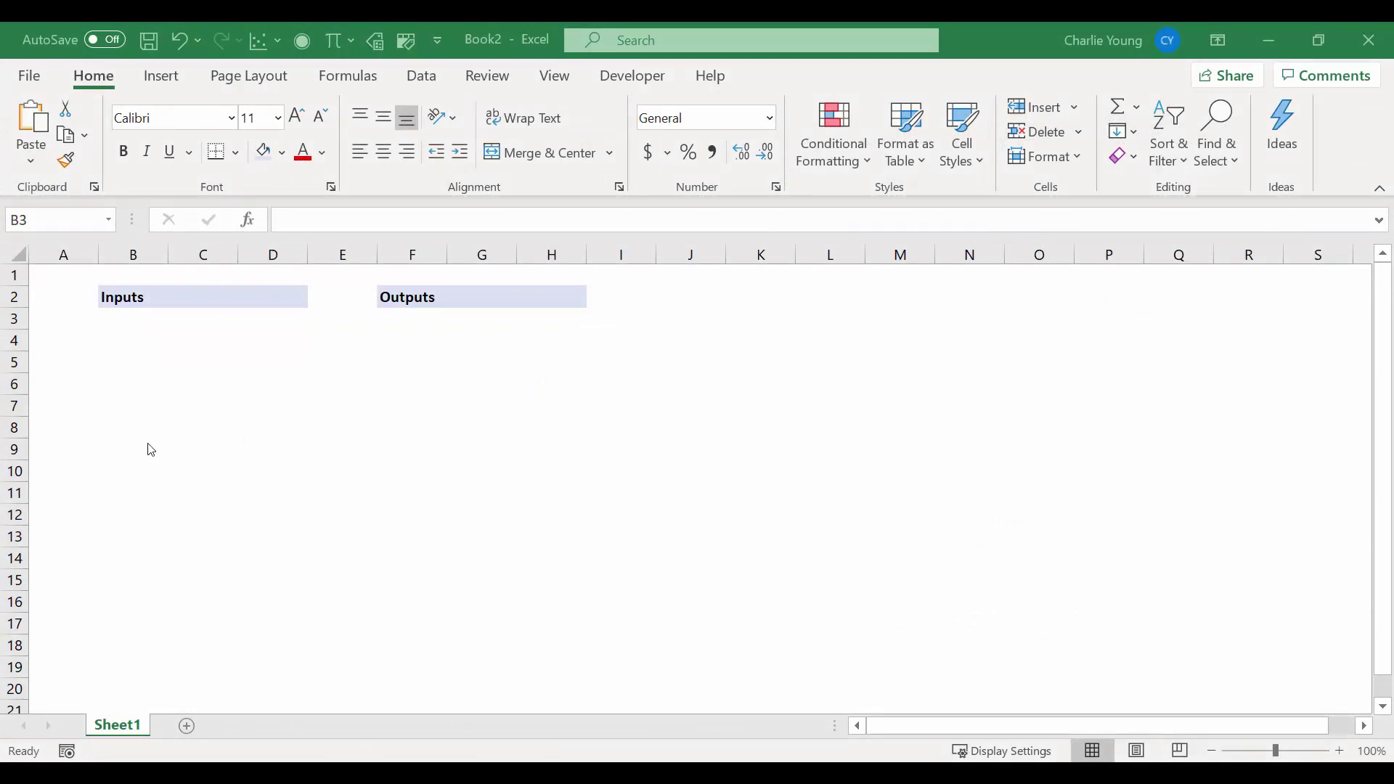
Type the labels Width, Top; Height; Wall Angle; Target Area in B3:B6 and widen column B
left_click(153, 320)
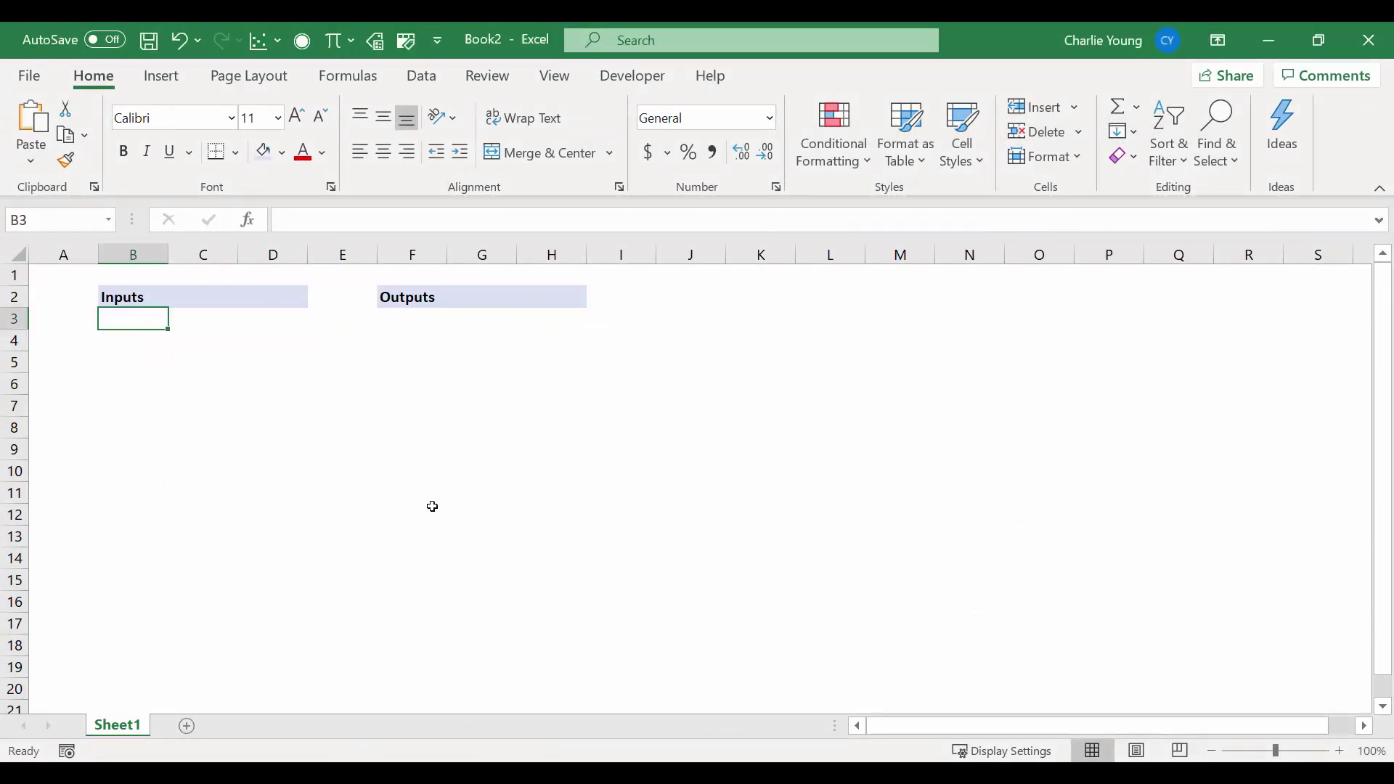
type("Width, Top")
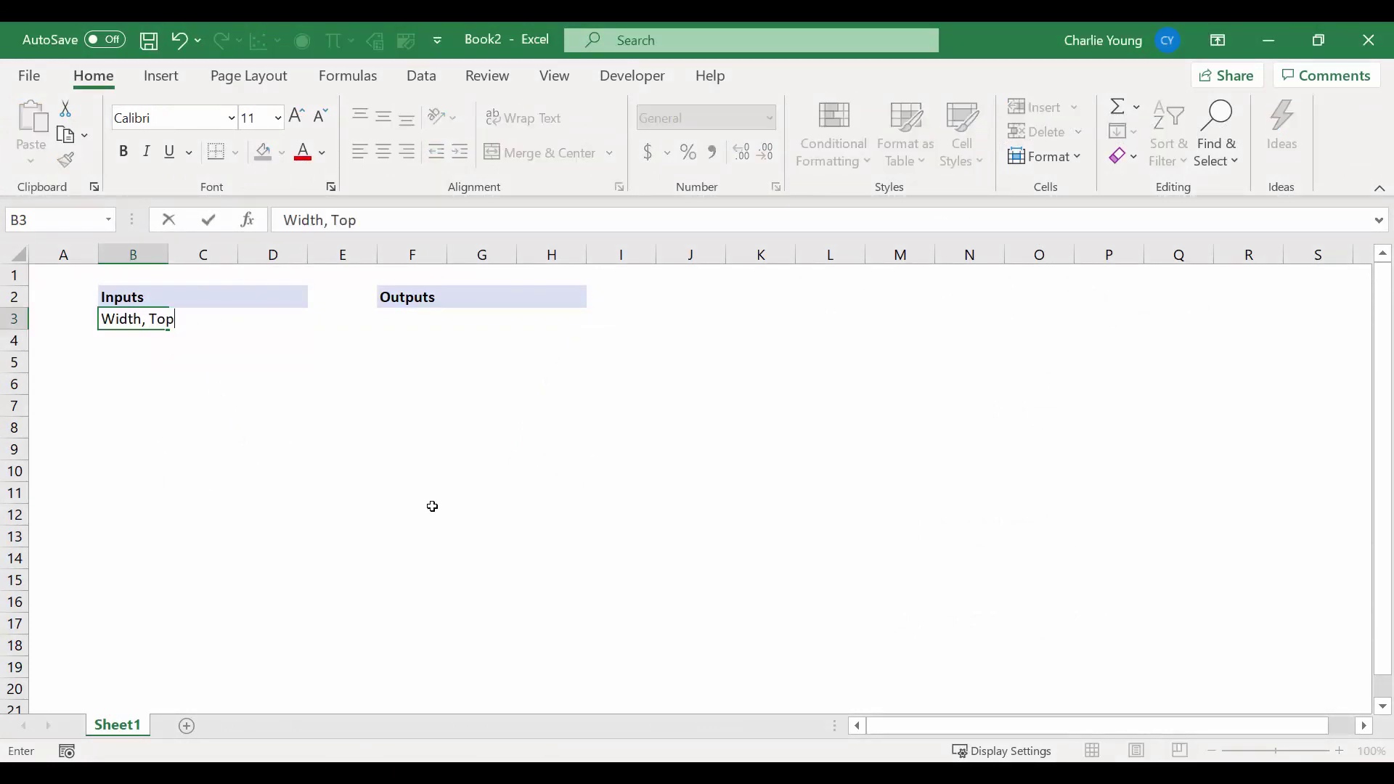
key("Return")
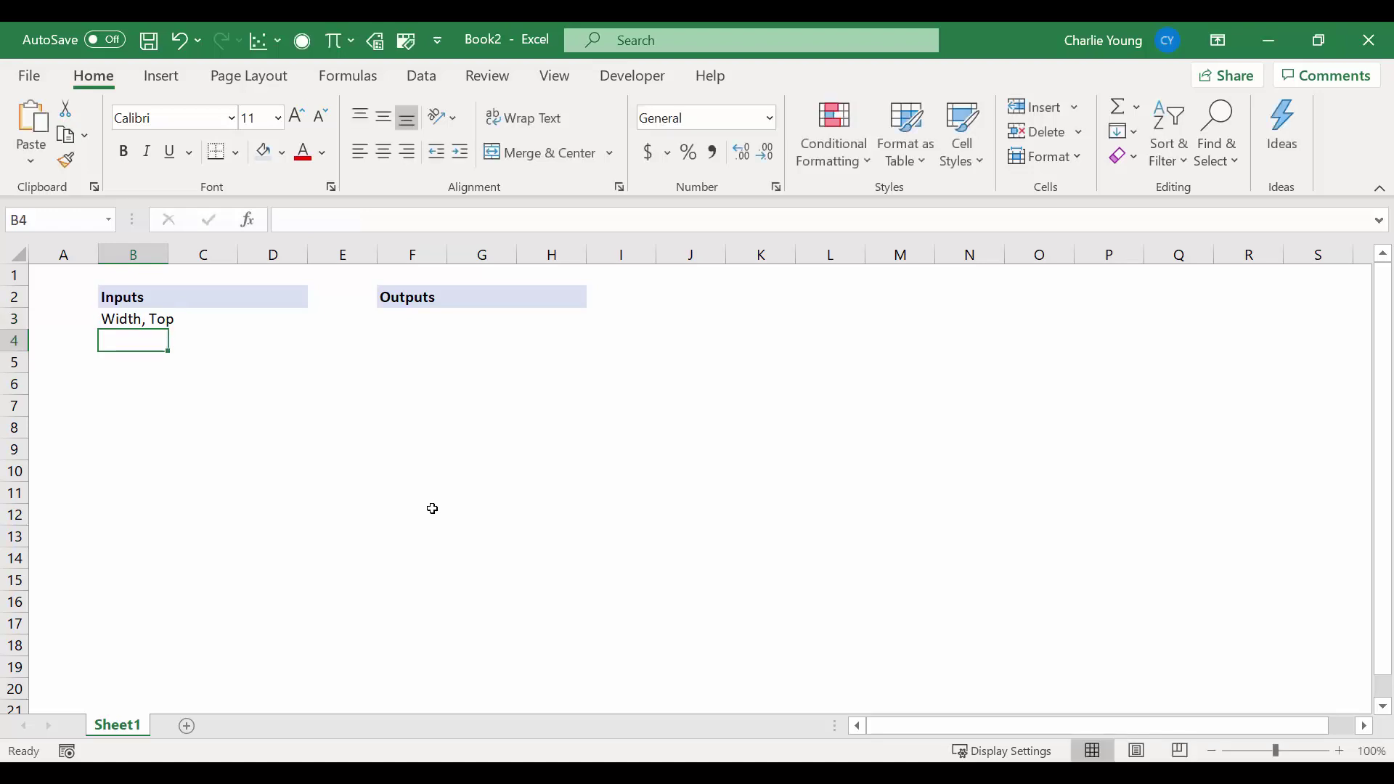
type("Height")
key("Return")
type("Wall Angle")
key("Return")
type("Tarf")
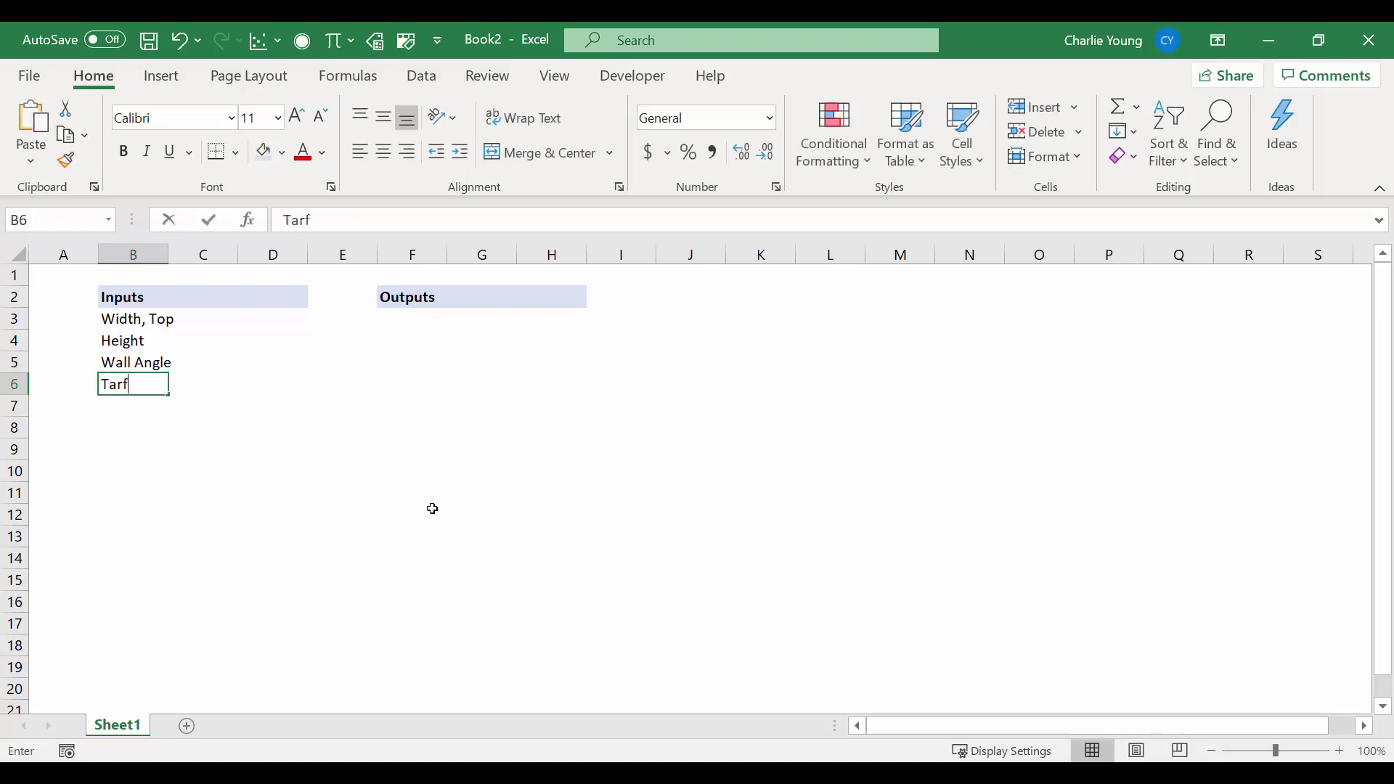
key("BackSpace")
type("get Area")
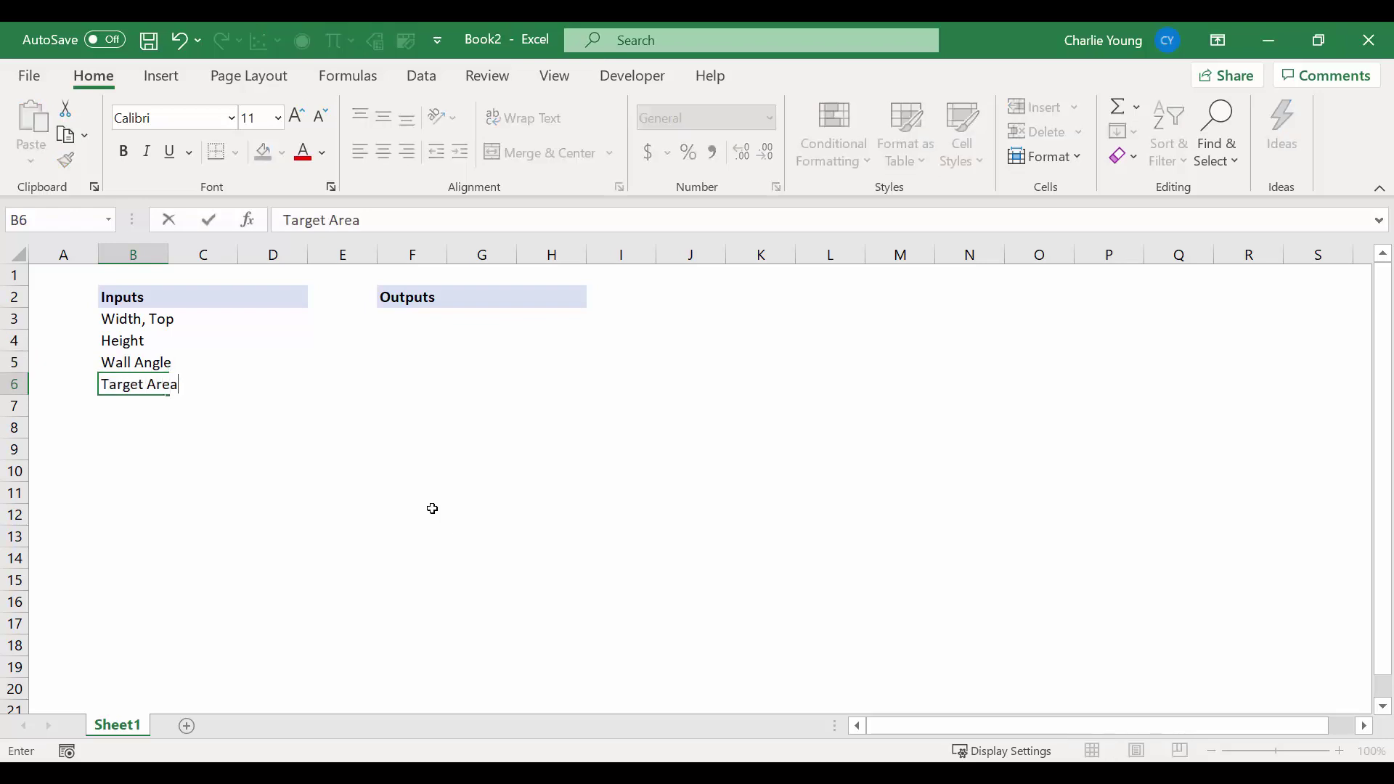
key("Return")
left_click_drag(169, 254, 183, 254)
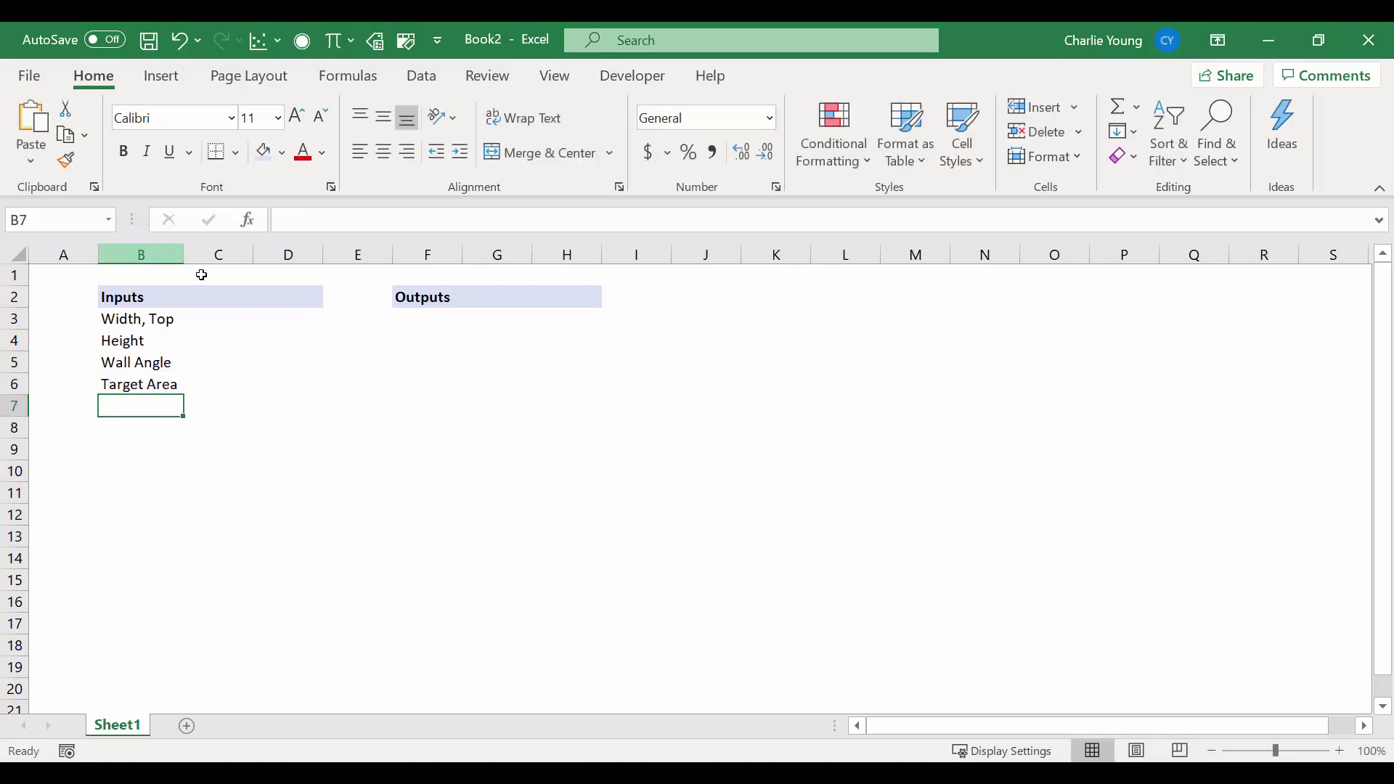
Enter the input values 2, 1, 45 and 3 in C3:C6
left_click(234, 318)
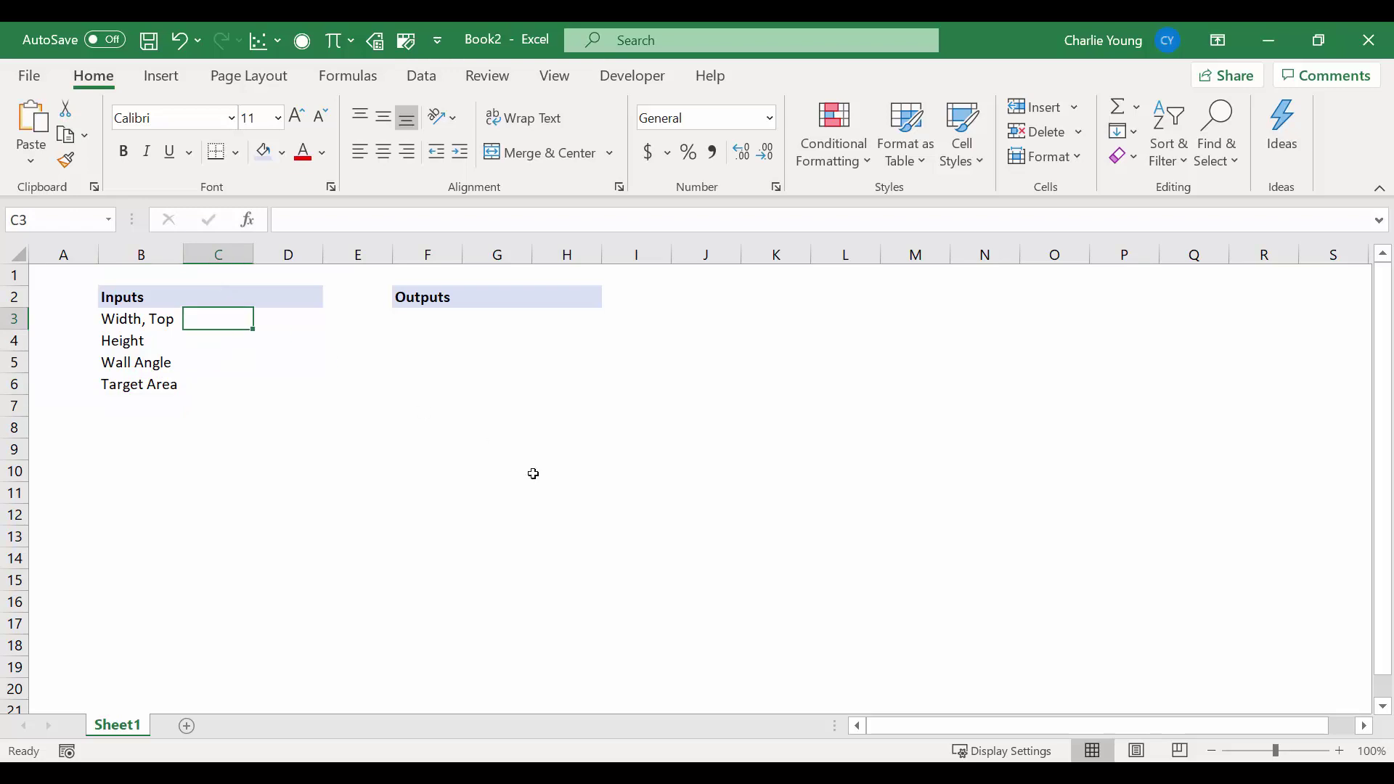
type("2")
key("Return")
type("1")
key("Return")
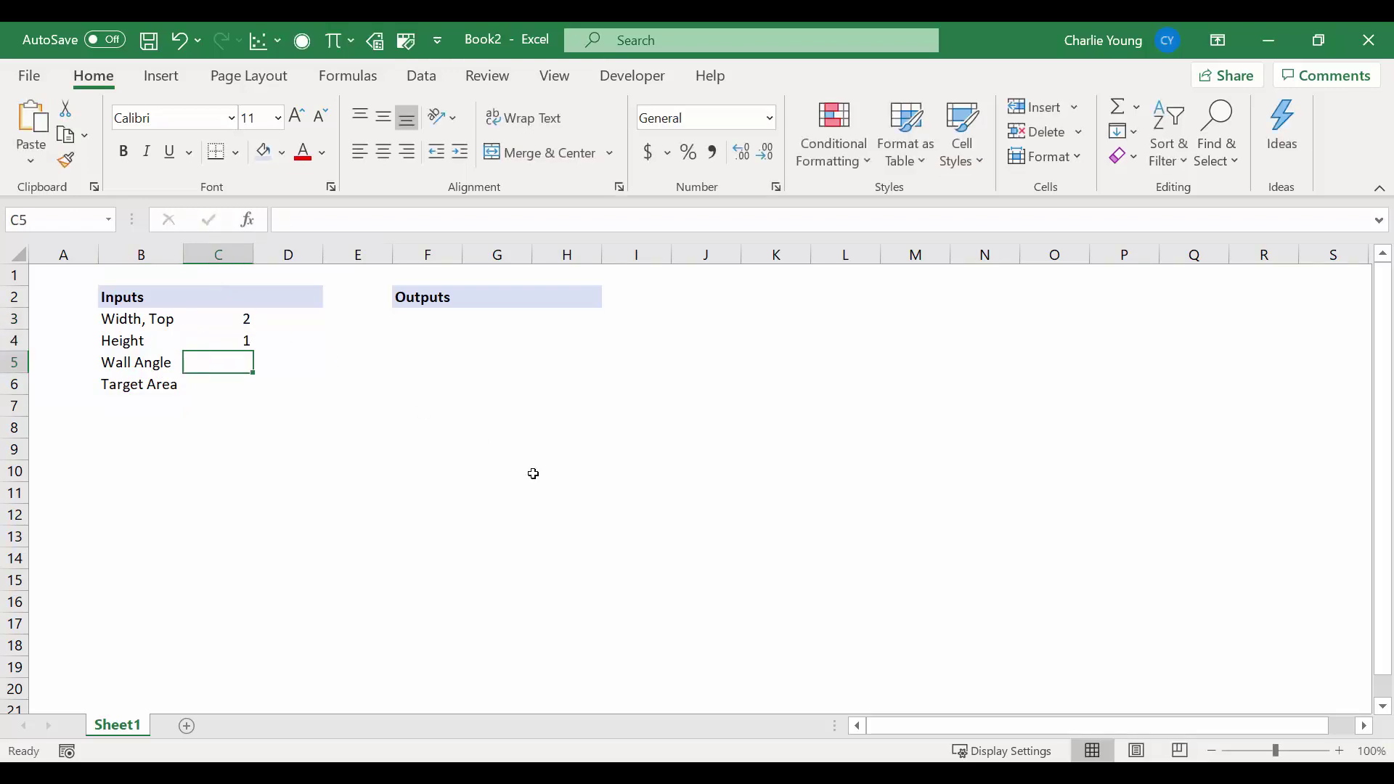
type("45")
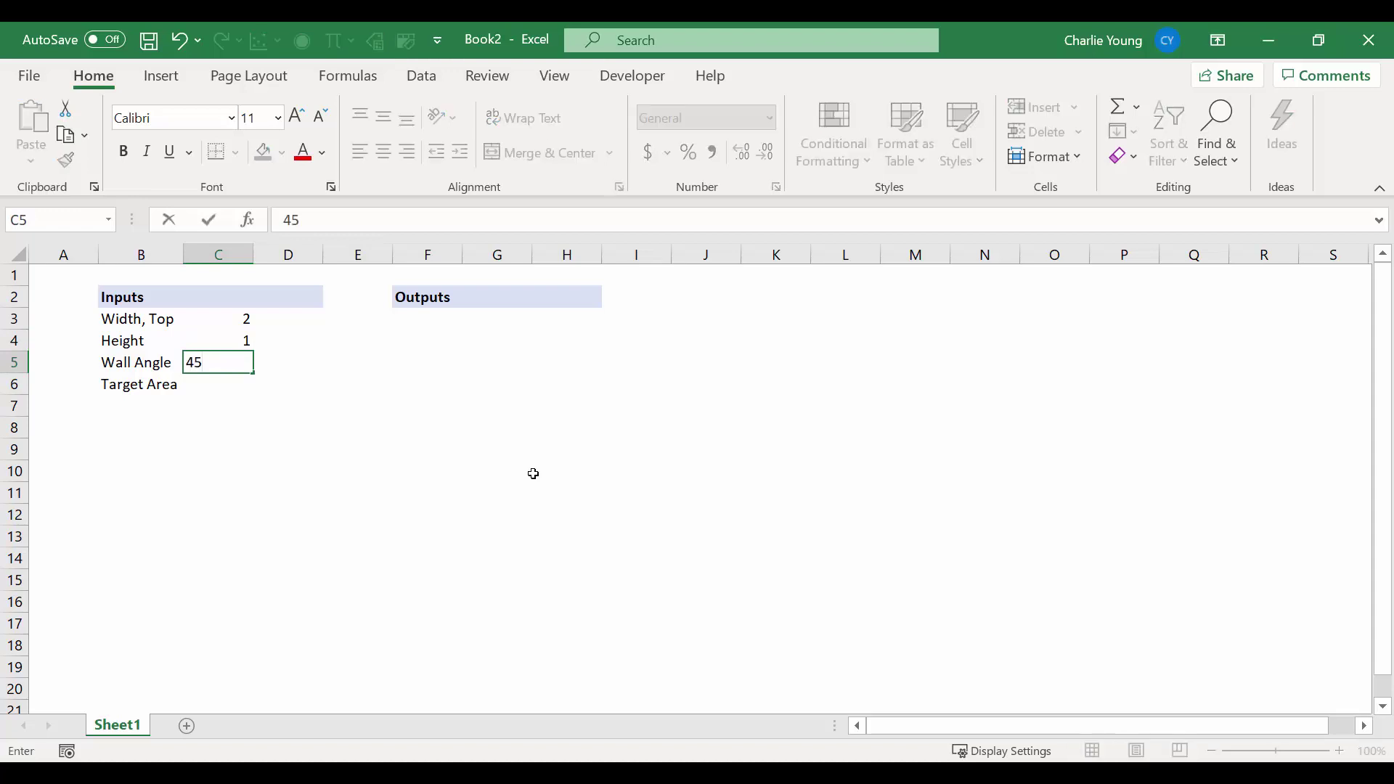
key("Return")
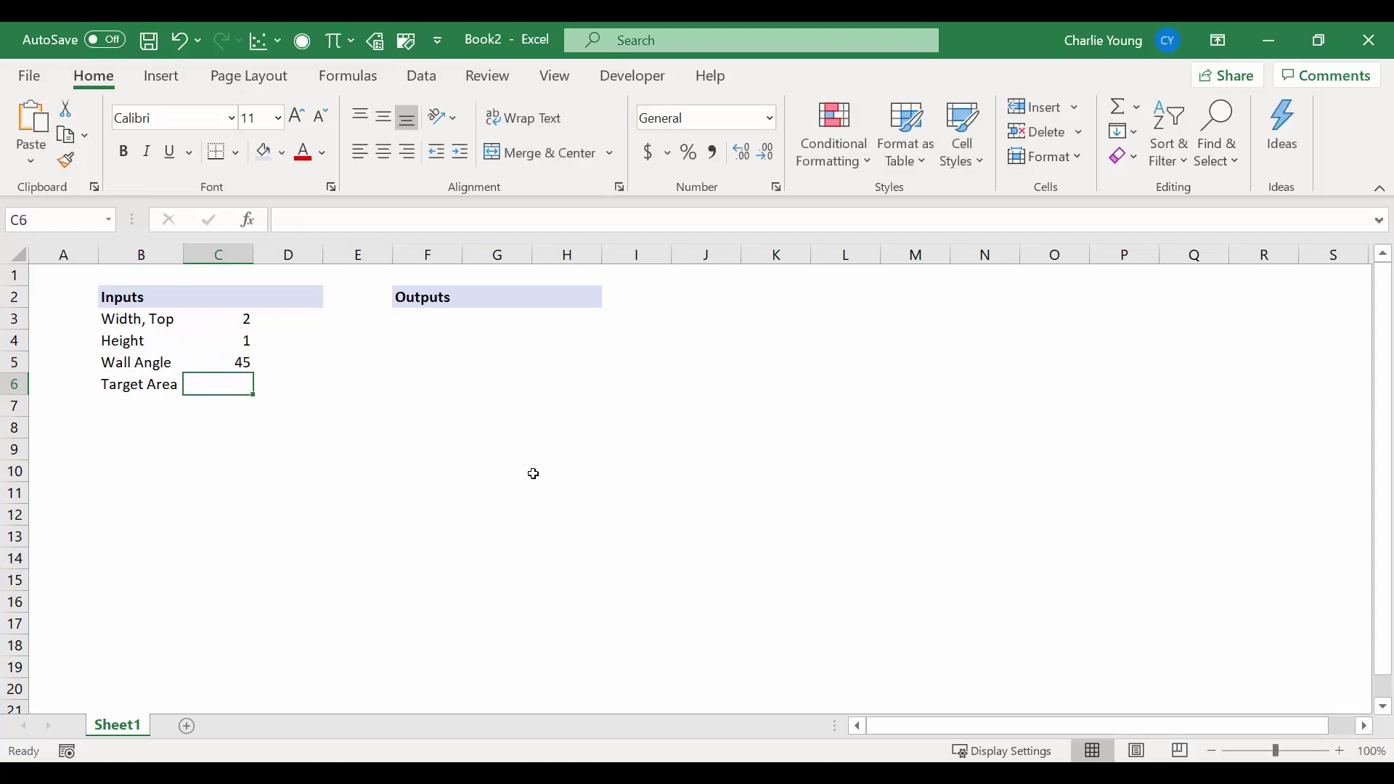
type("3")
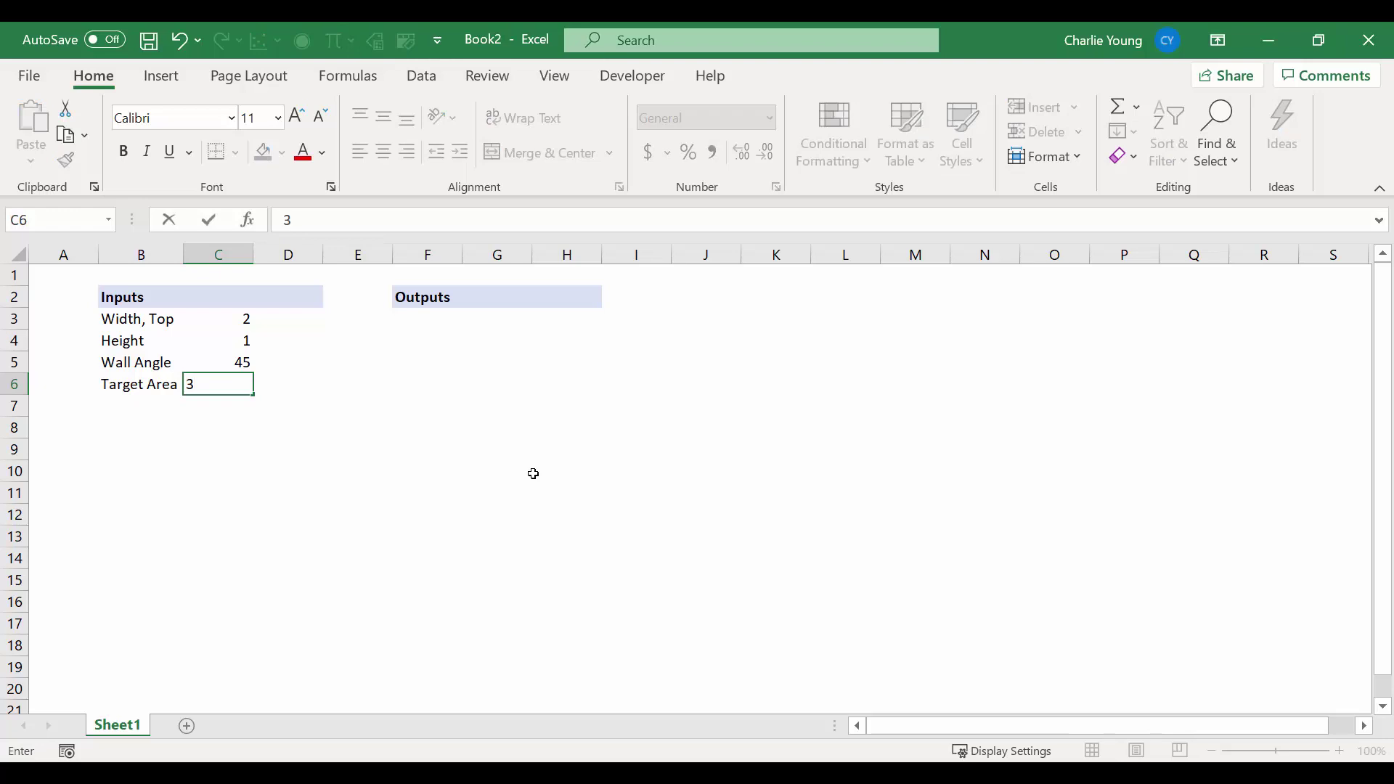
Add the units m, m, deg. and m2 in D3:D6
left_click(293, 323)
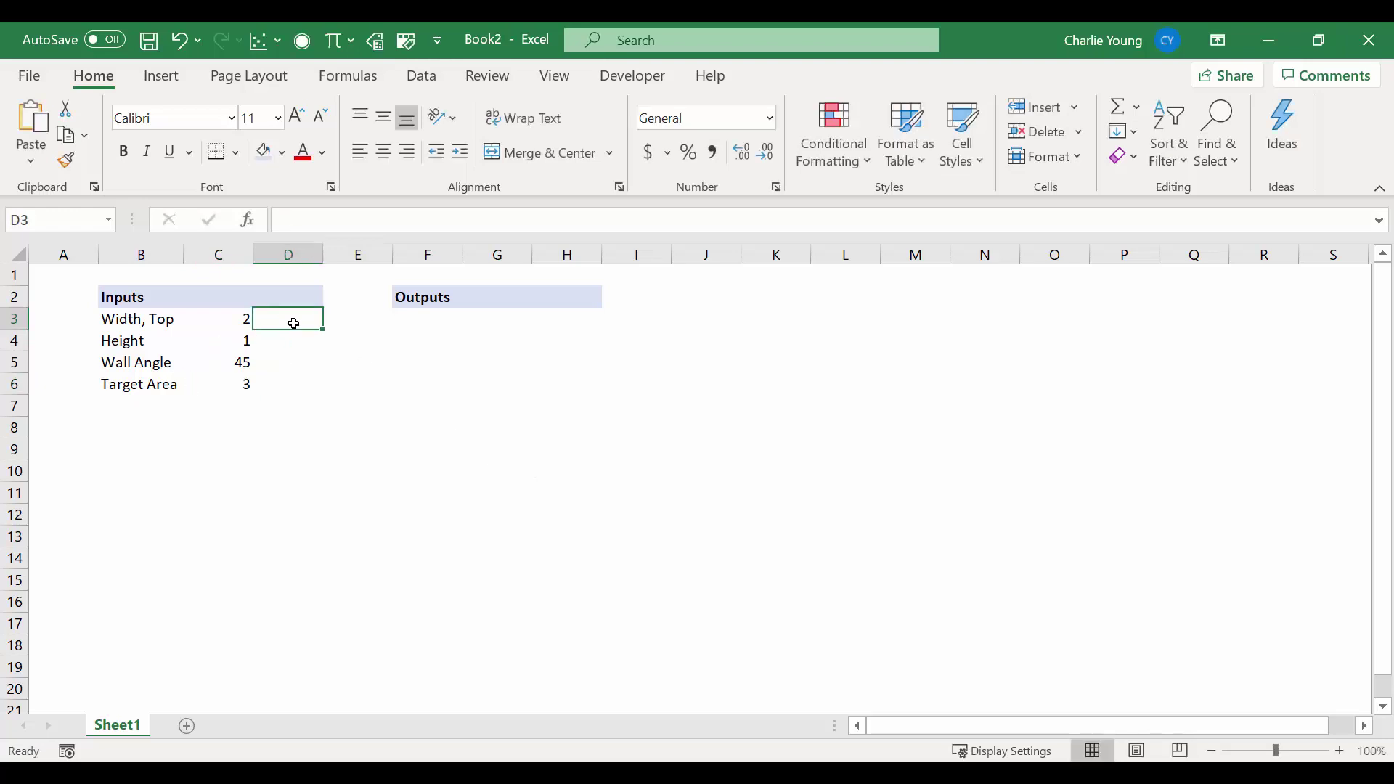
type("m")
key("Return")
type("m")
key("Return")
type("de")
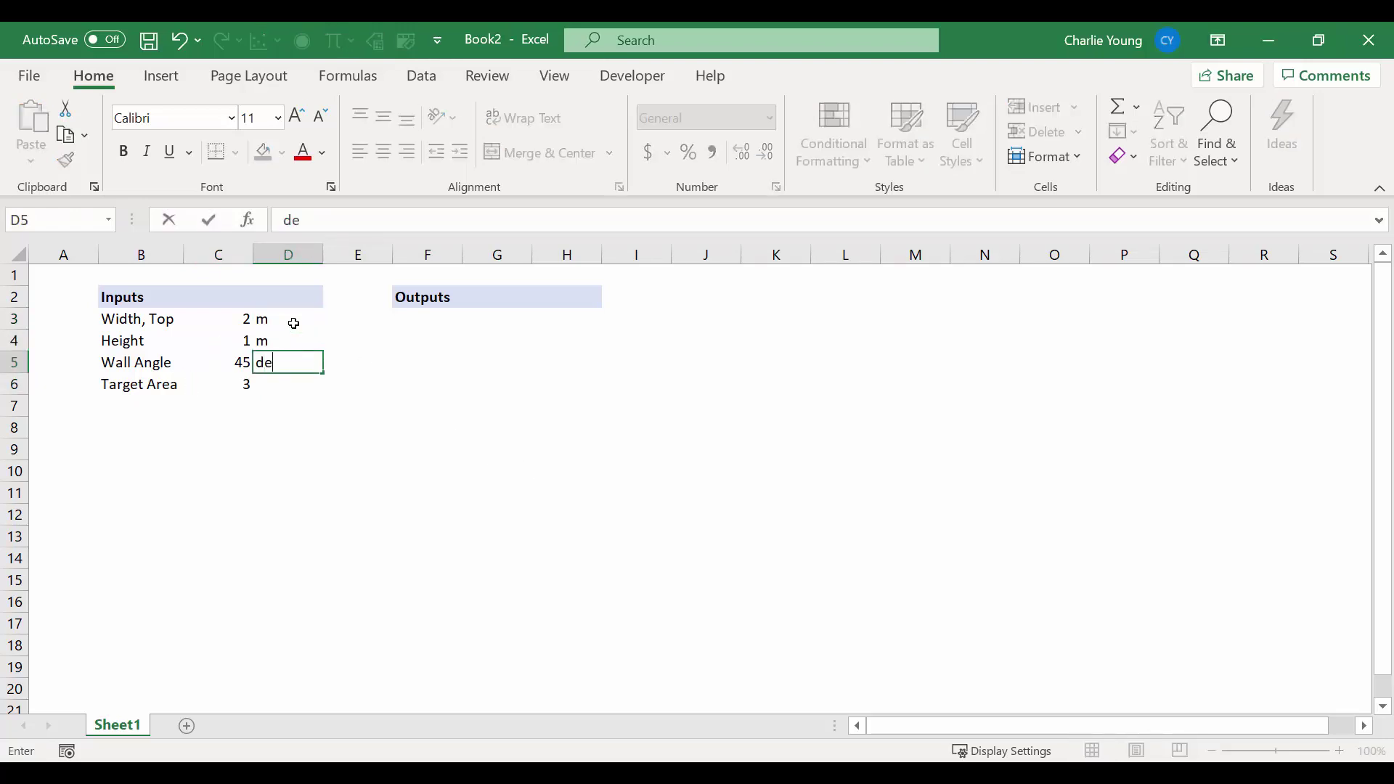
type("g.")
key("Return")
type("m")
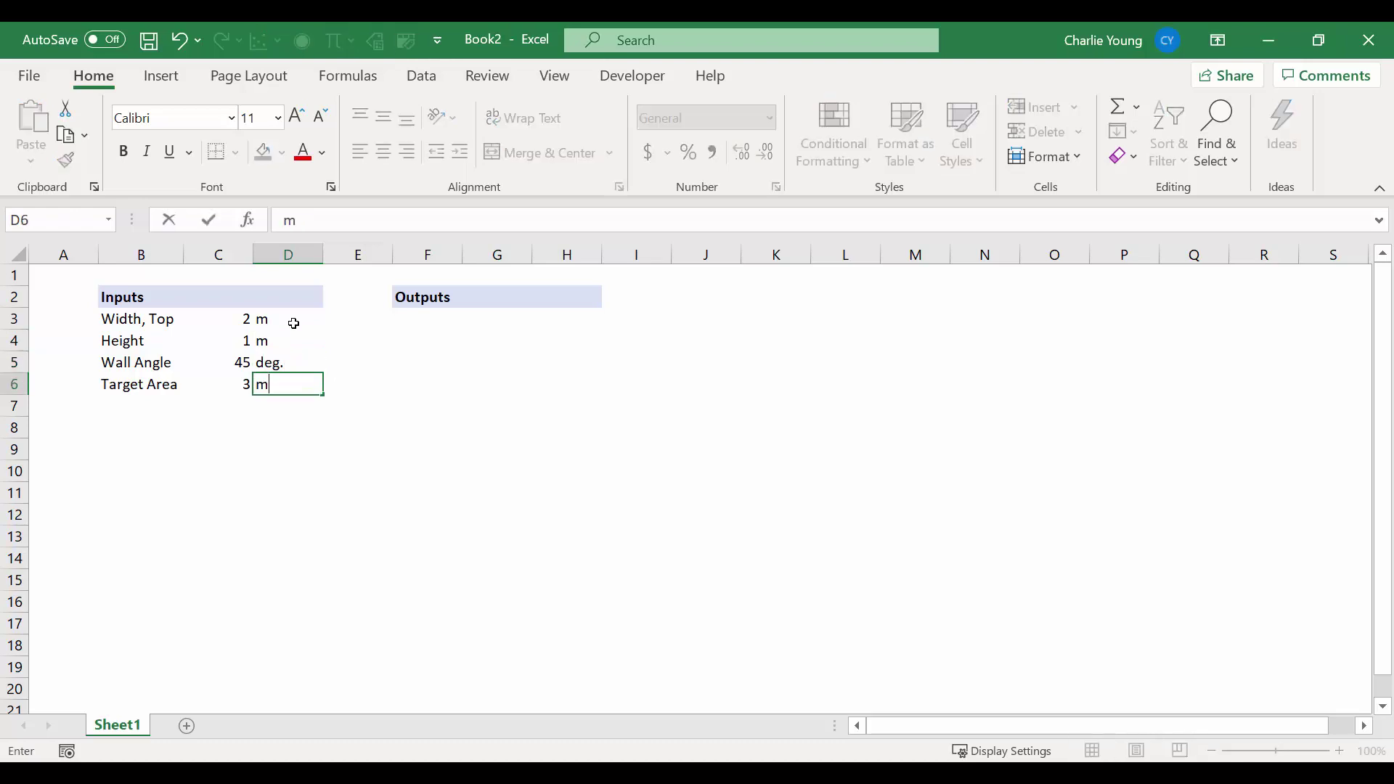
type("2")
key("Return")
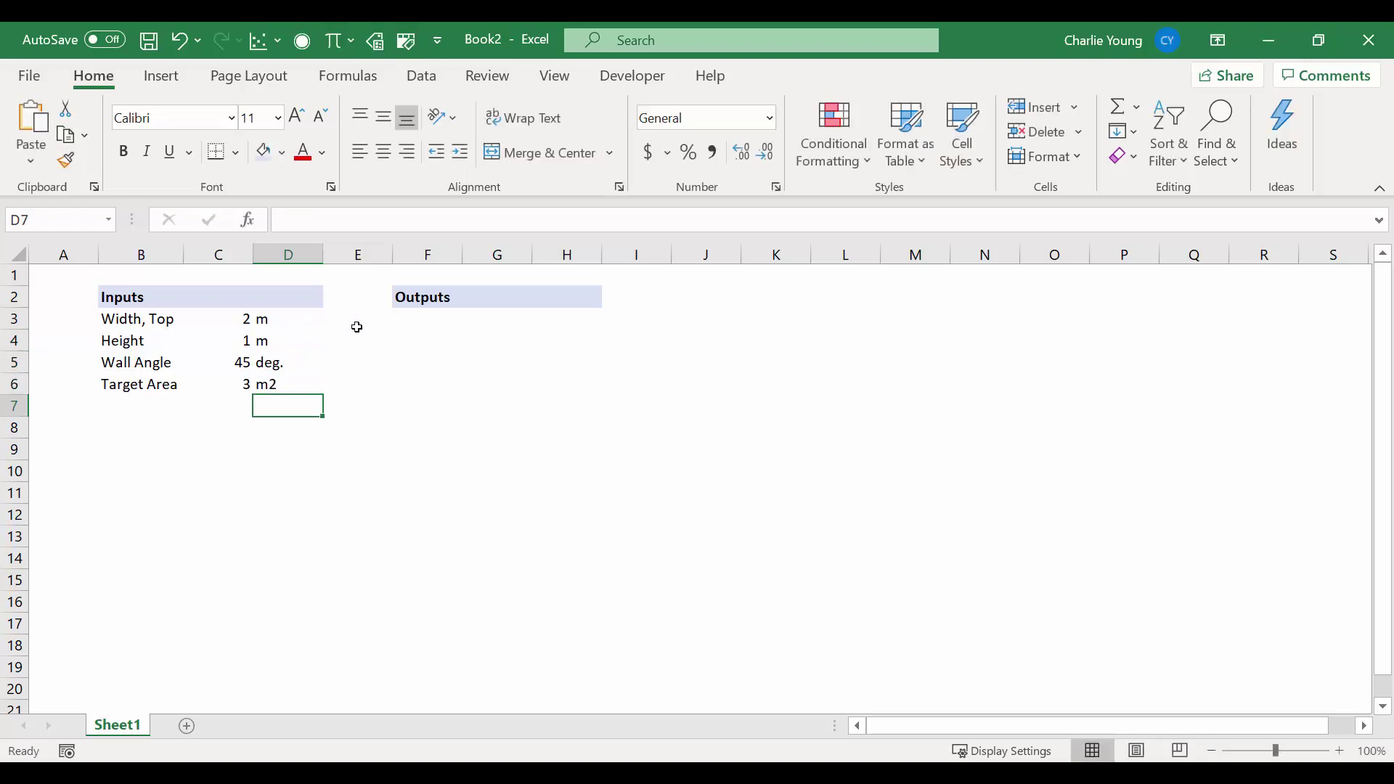
Enter Width, Bottom; Cross-Sectional Area; Wetted Perimeter; Hydraulic Radius in F3:F6 and widen column F
left_click(426, 322)
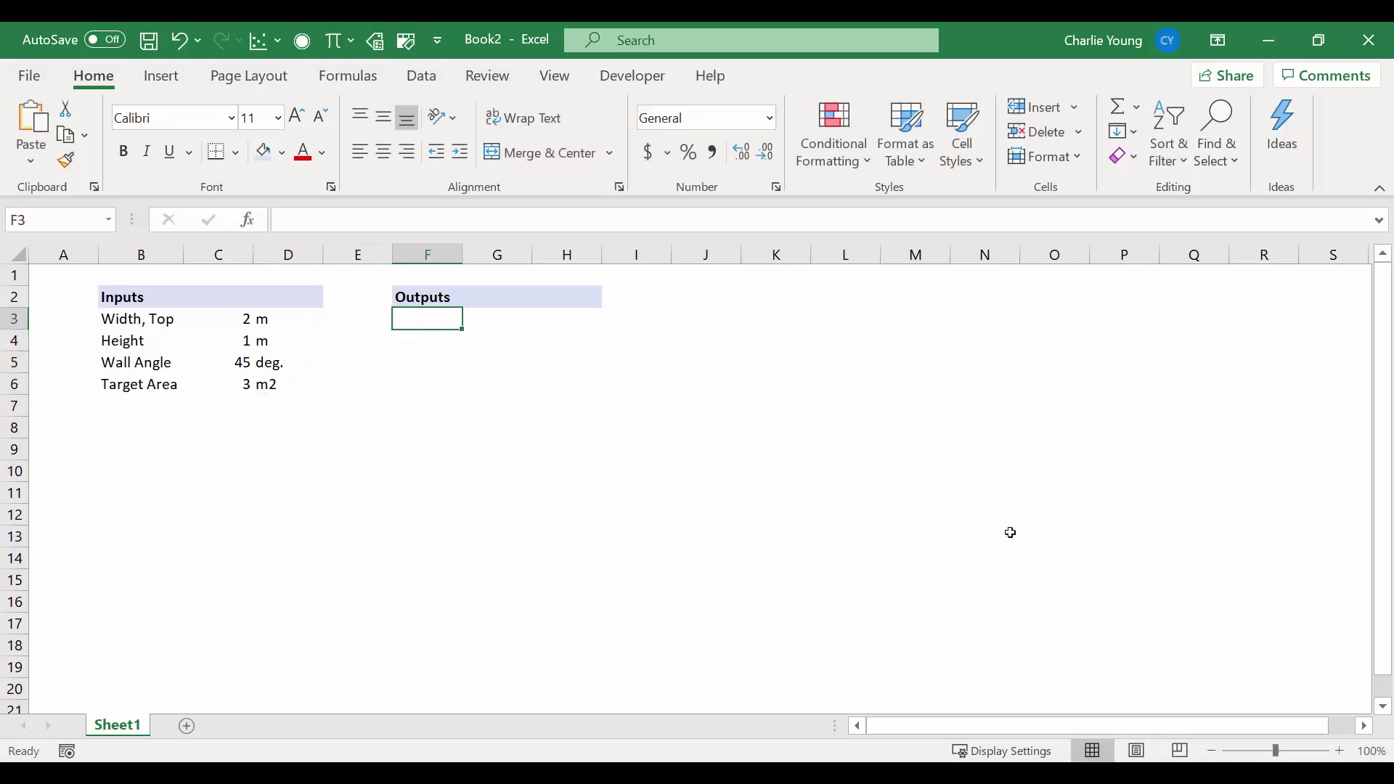
type("Width, Botto")
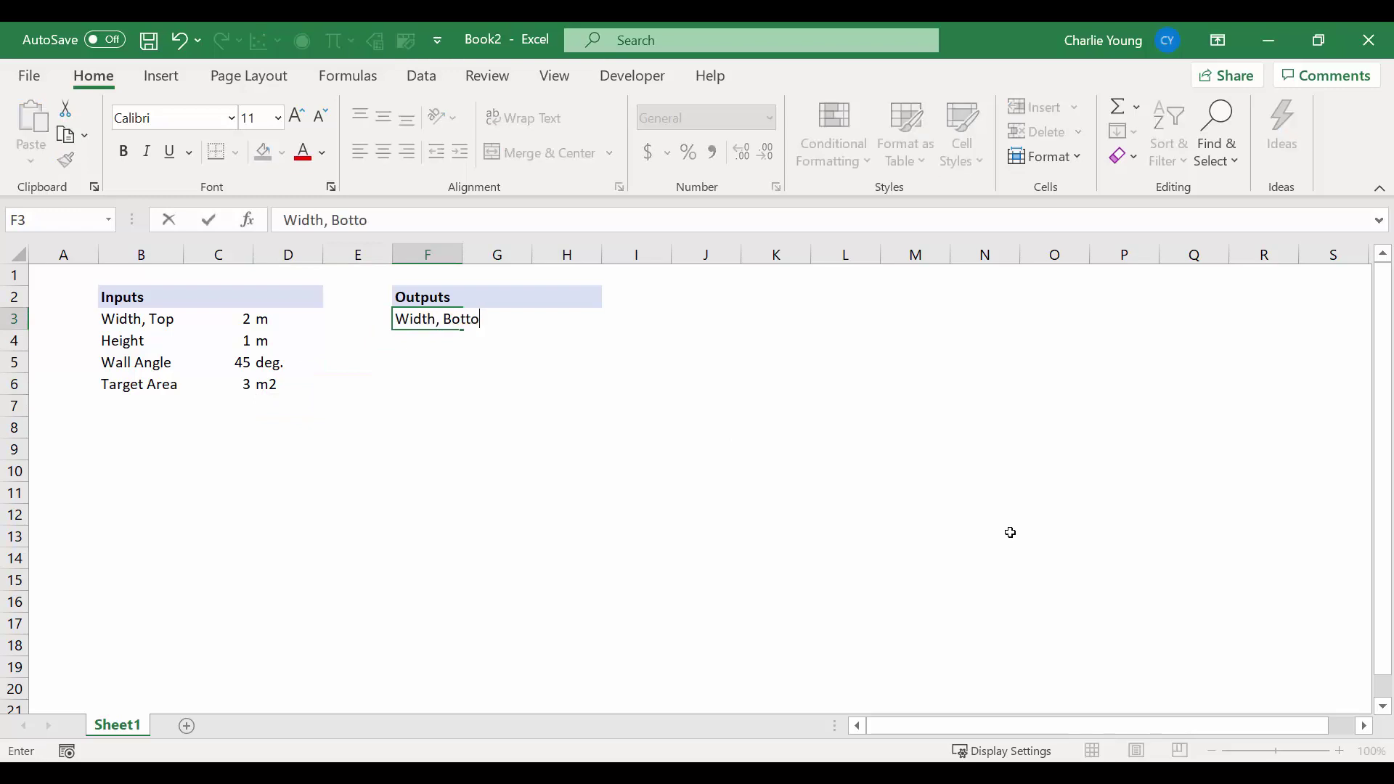
type("m")
key("Return")
type("Cross")
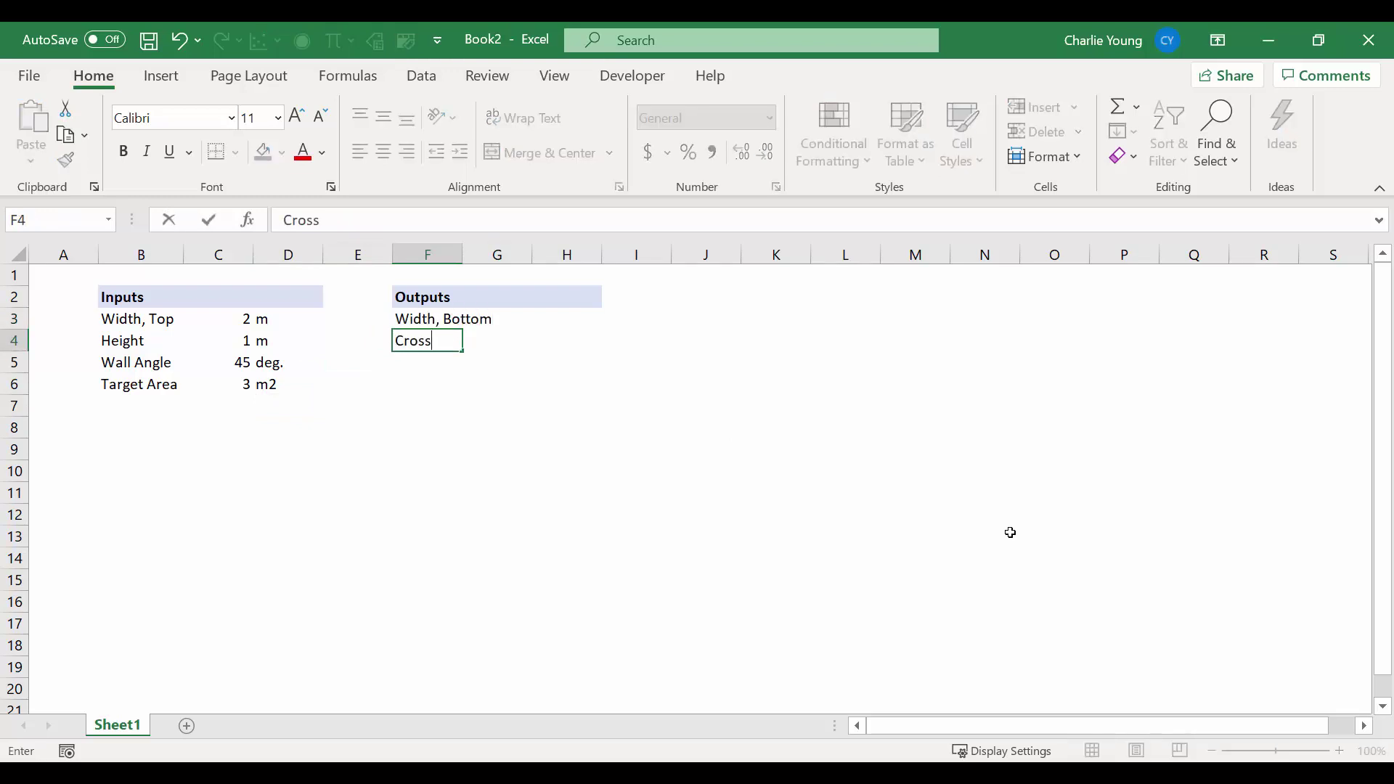
type("-Sectional Area")
key("Return")
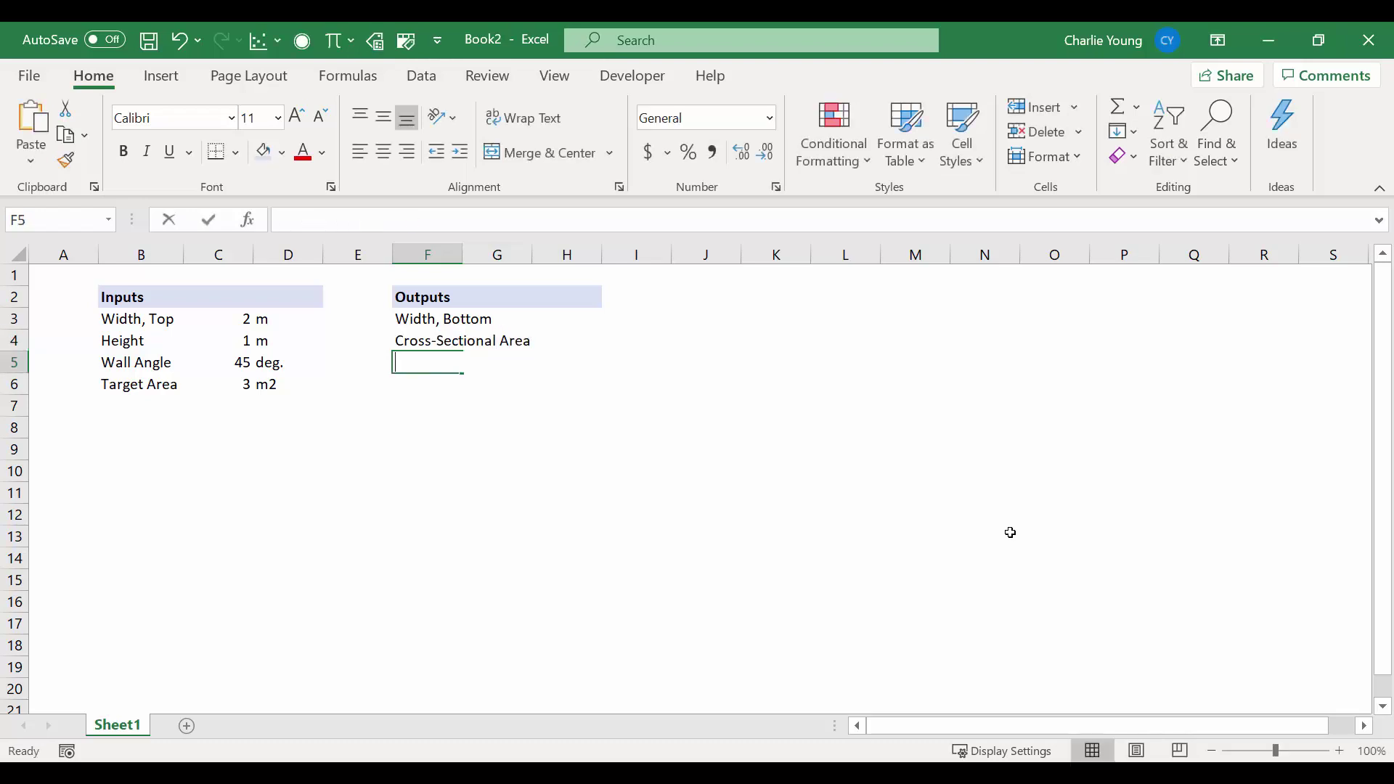
type("Wetted Perimeter")
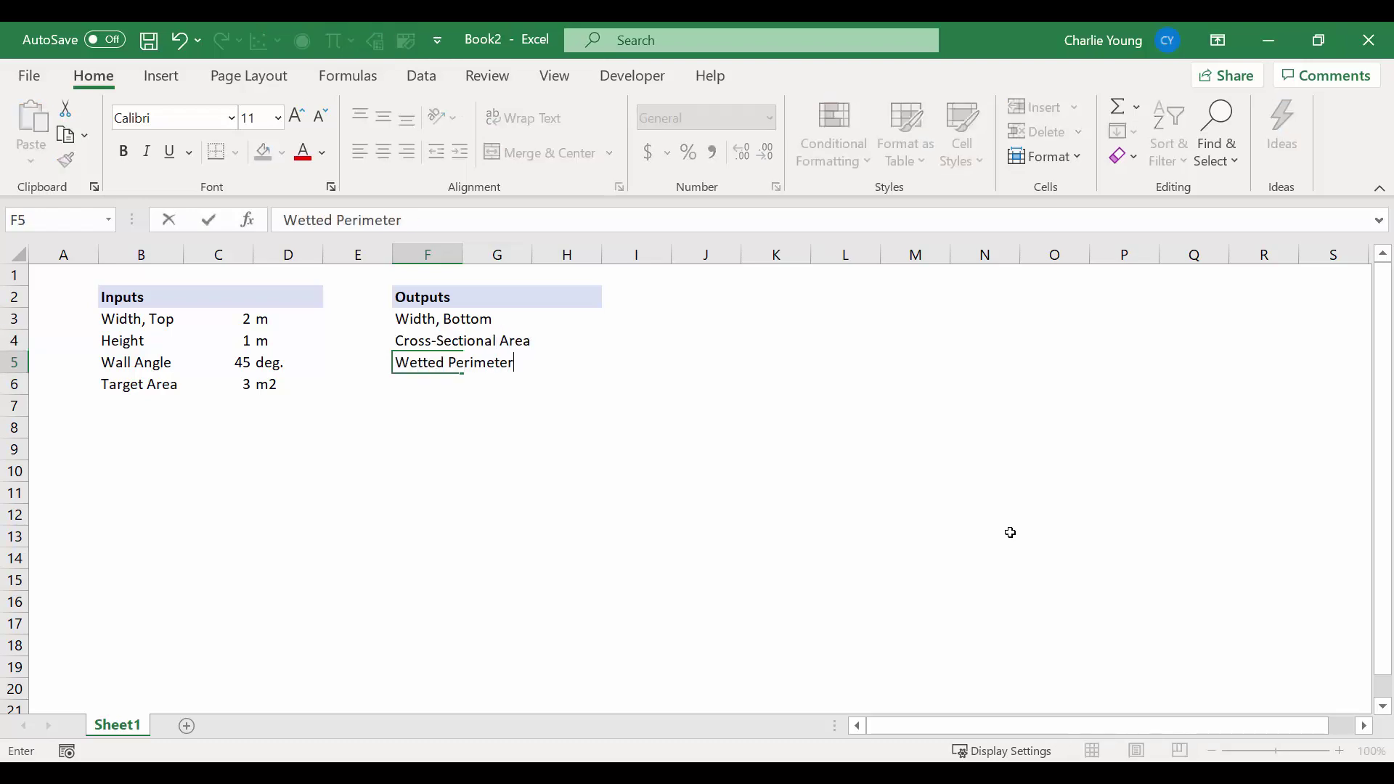
key("Return")
type("Hydrauli")
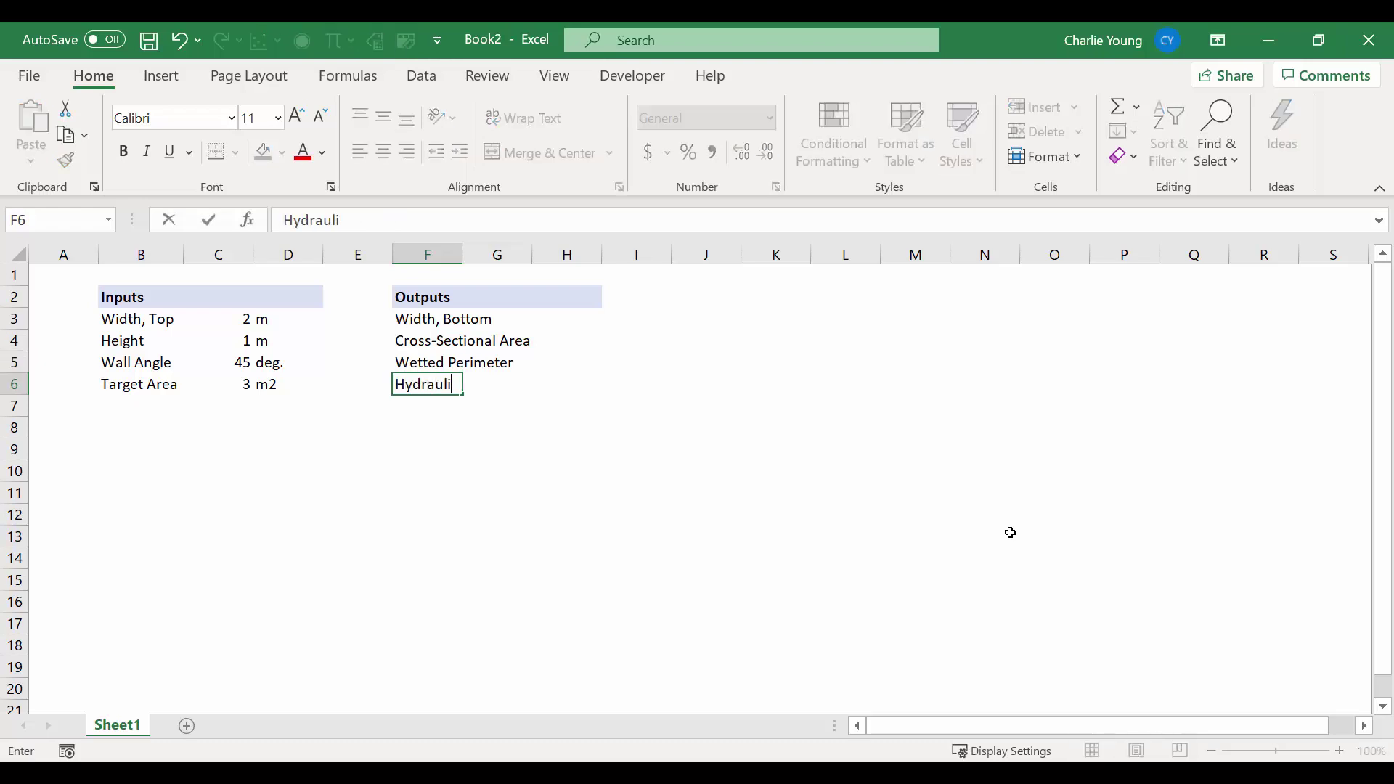
type("c Radius")
key("Return")
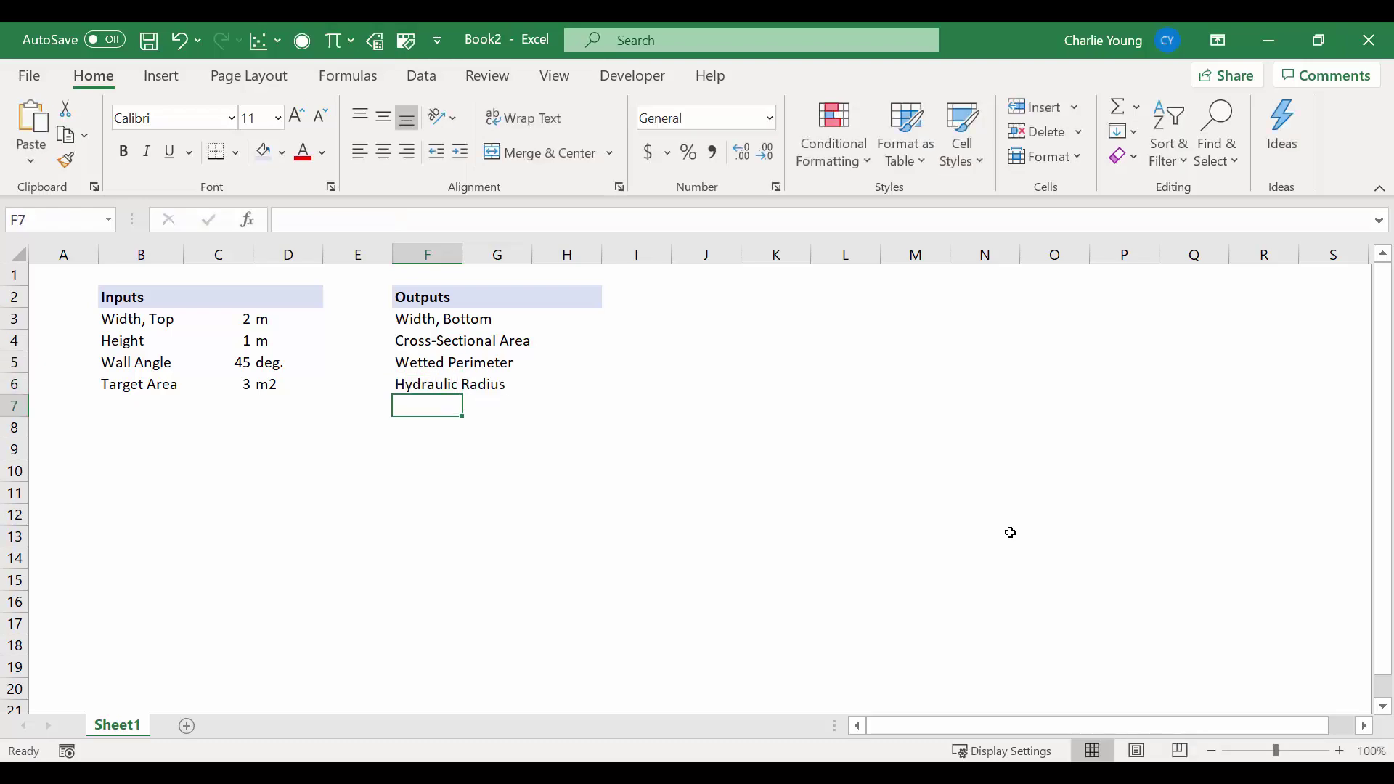
left_click_drag(467, 252, 540, 253)
Enter the bottom-width formula =C3-2*C4*(tan(radians(90-C5)) in G3
left_click(591, 317)
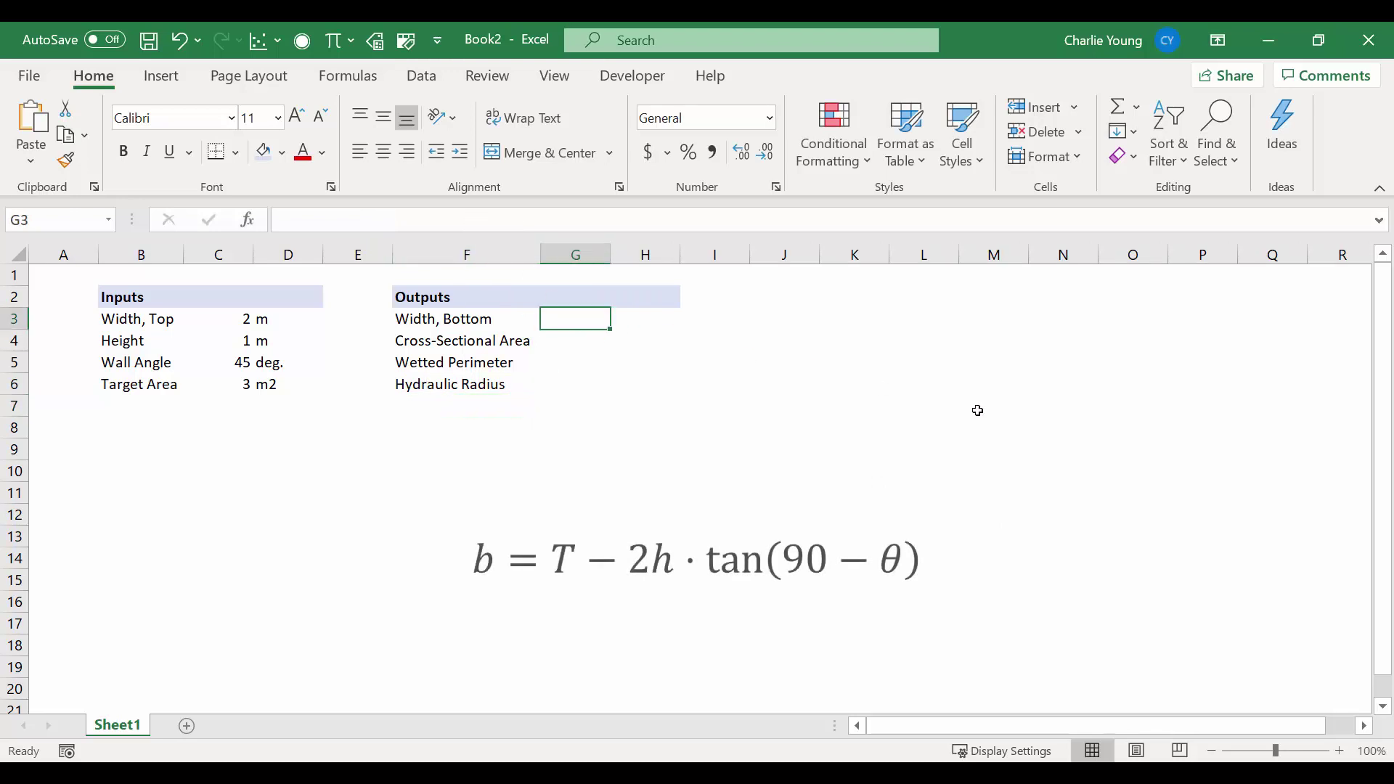
type("=")
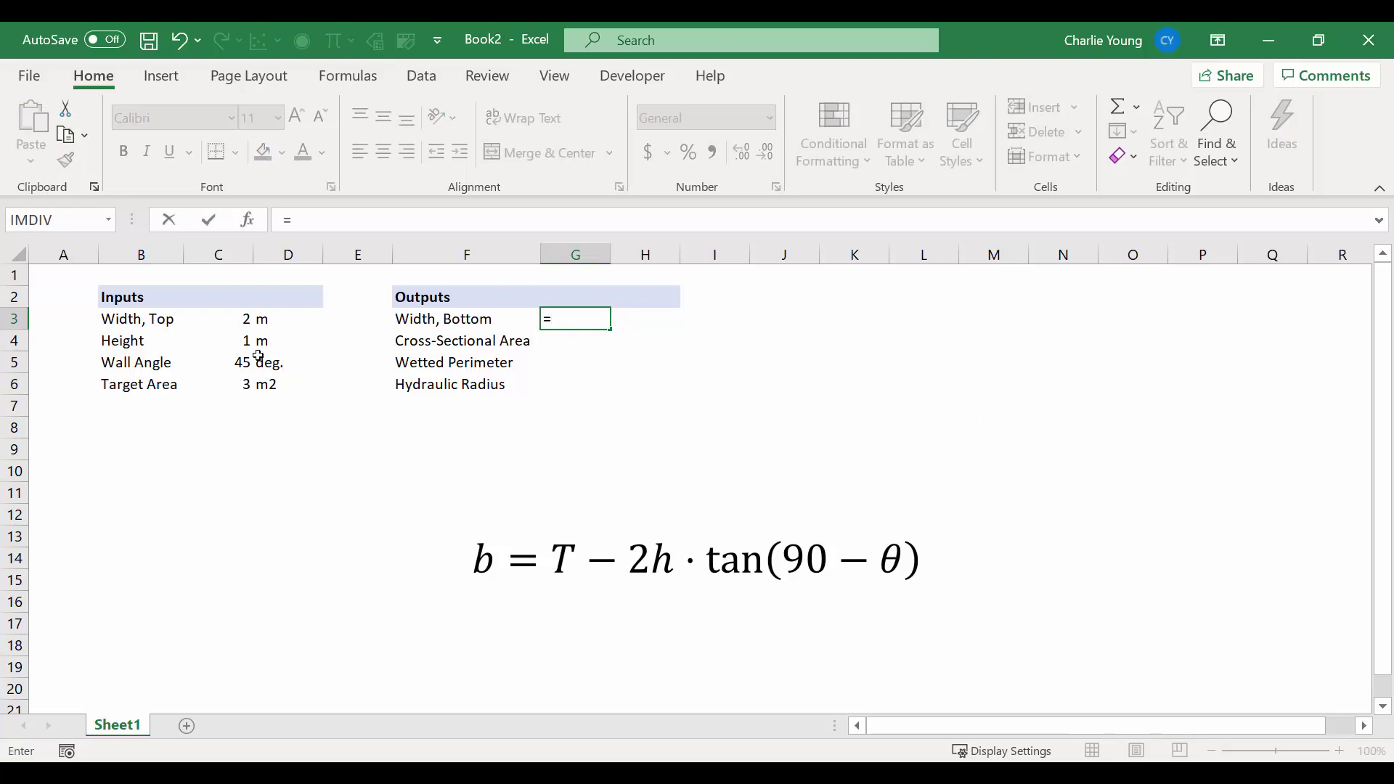
left_click(222, 317)
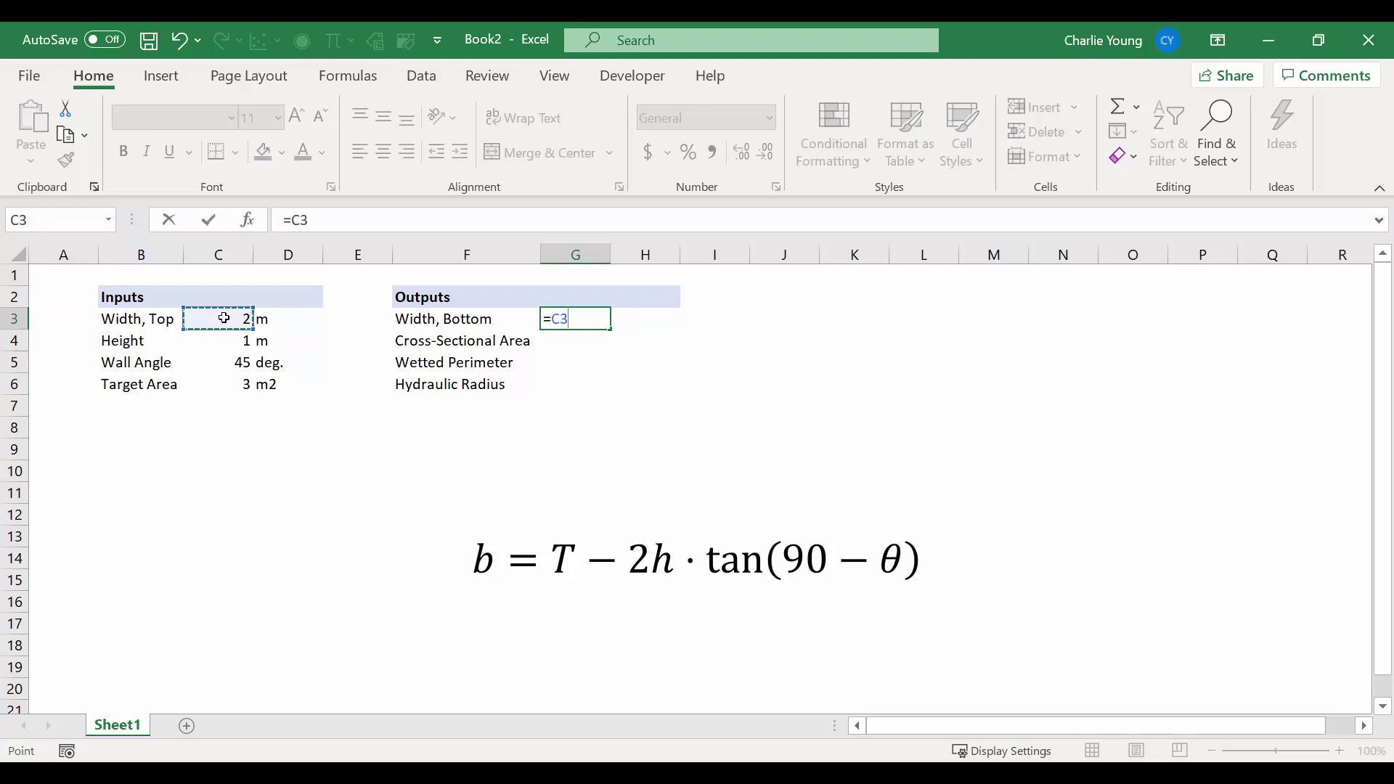
type("-2*")
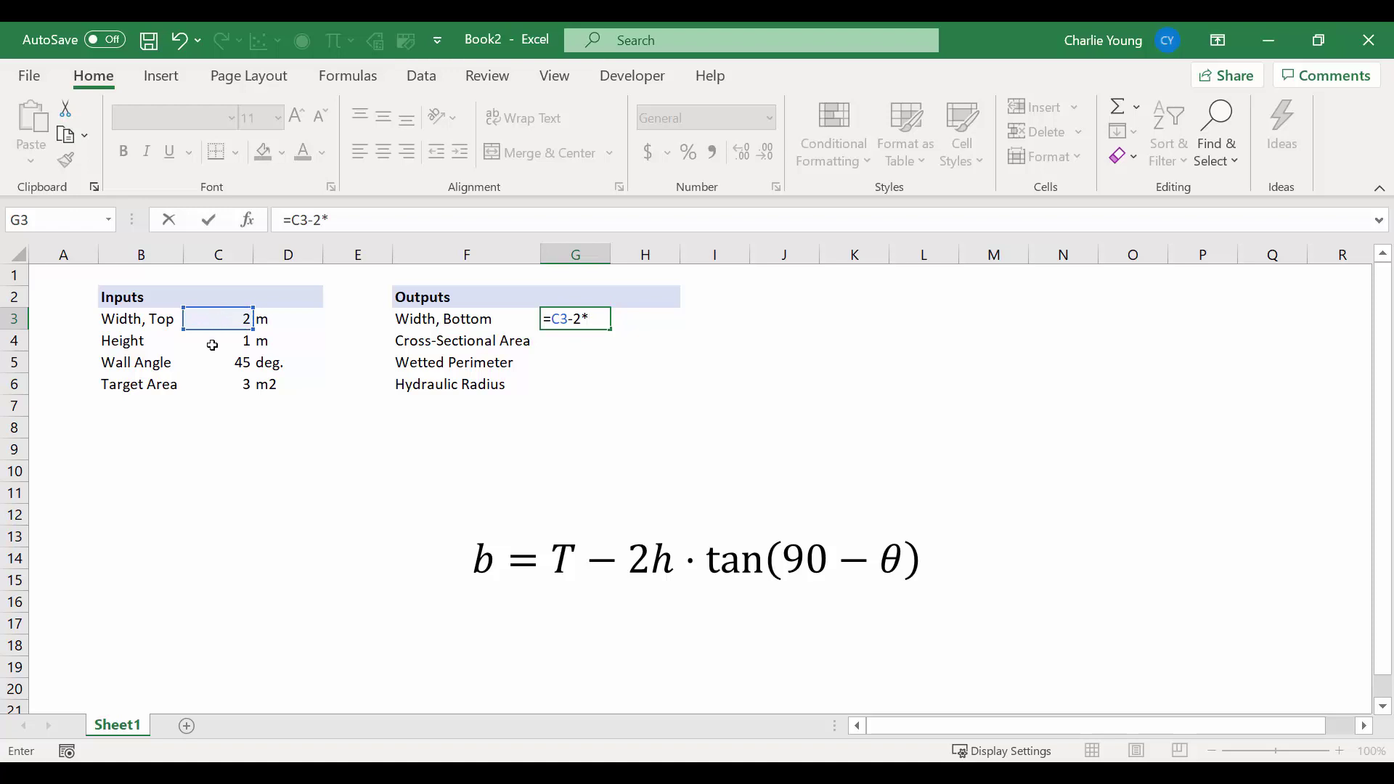
left_click(212, 345)
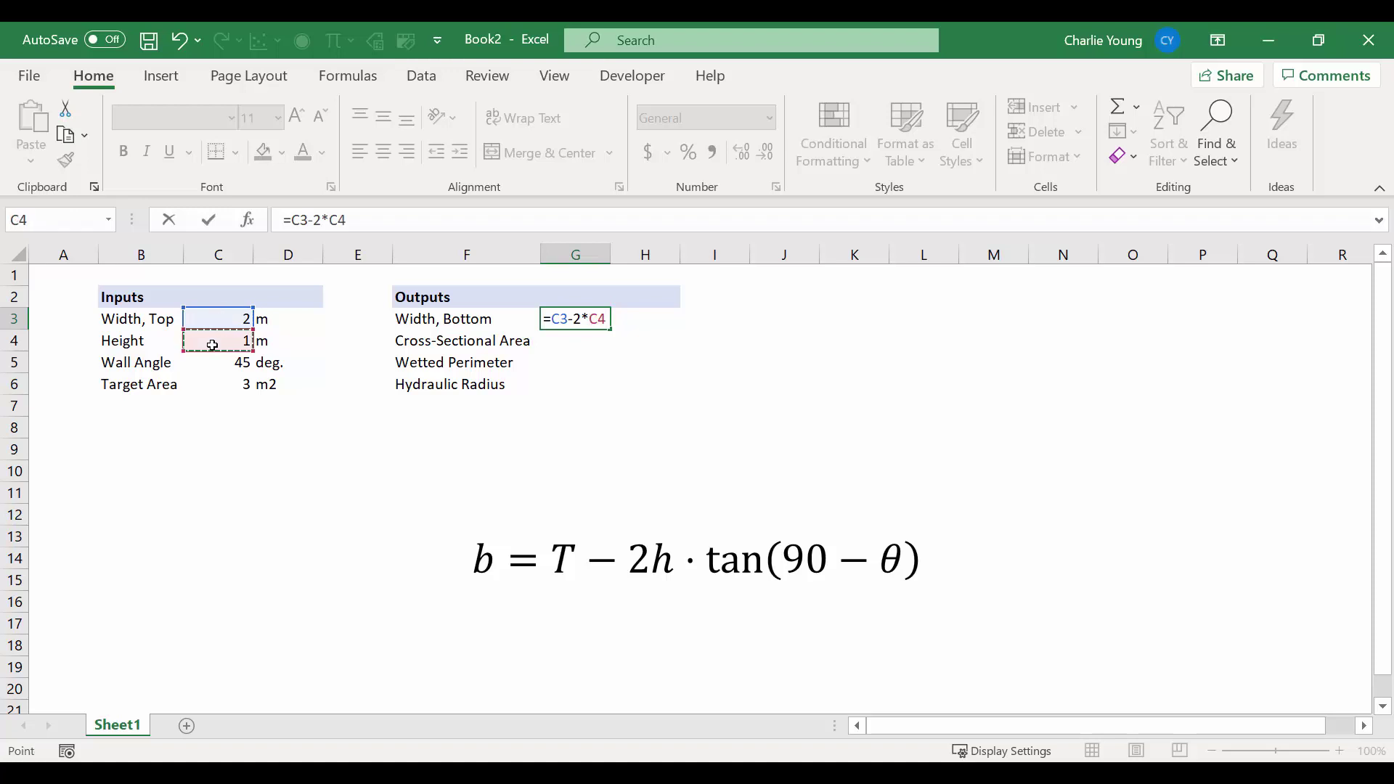
type("*(tan(radians")
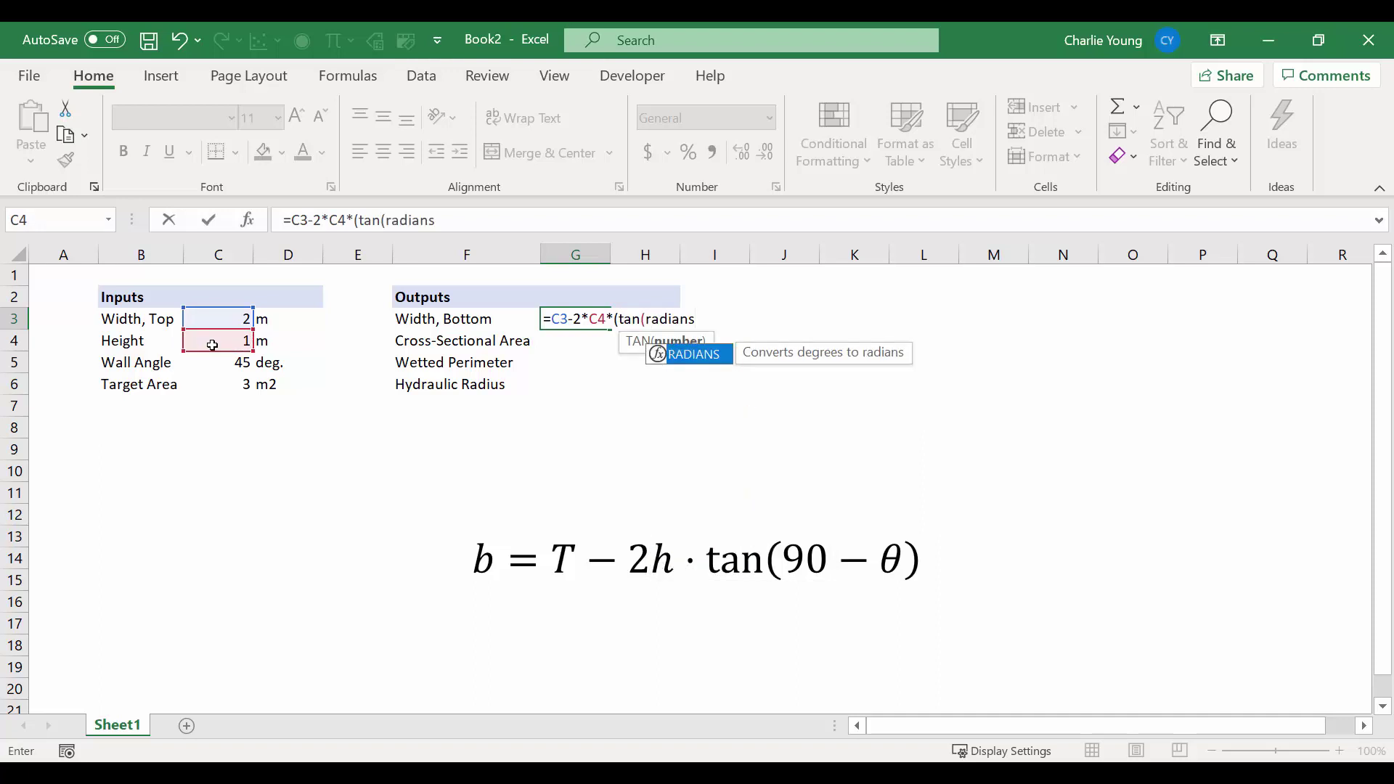
type("(90-")
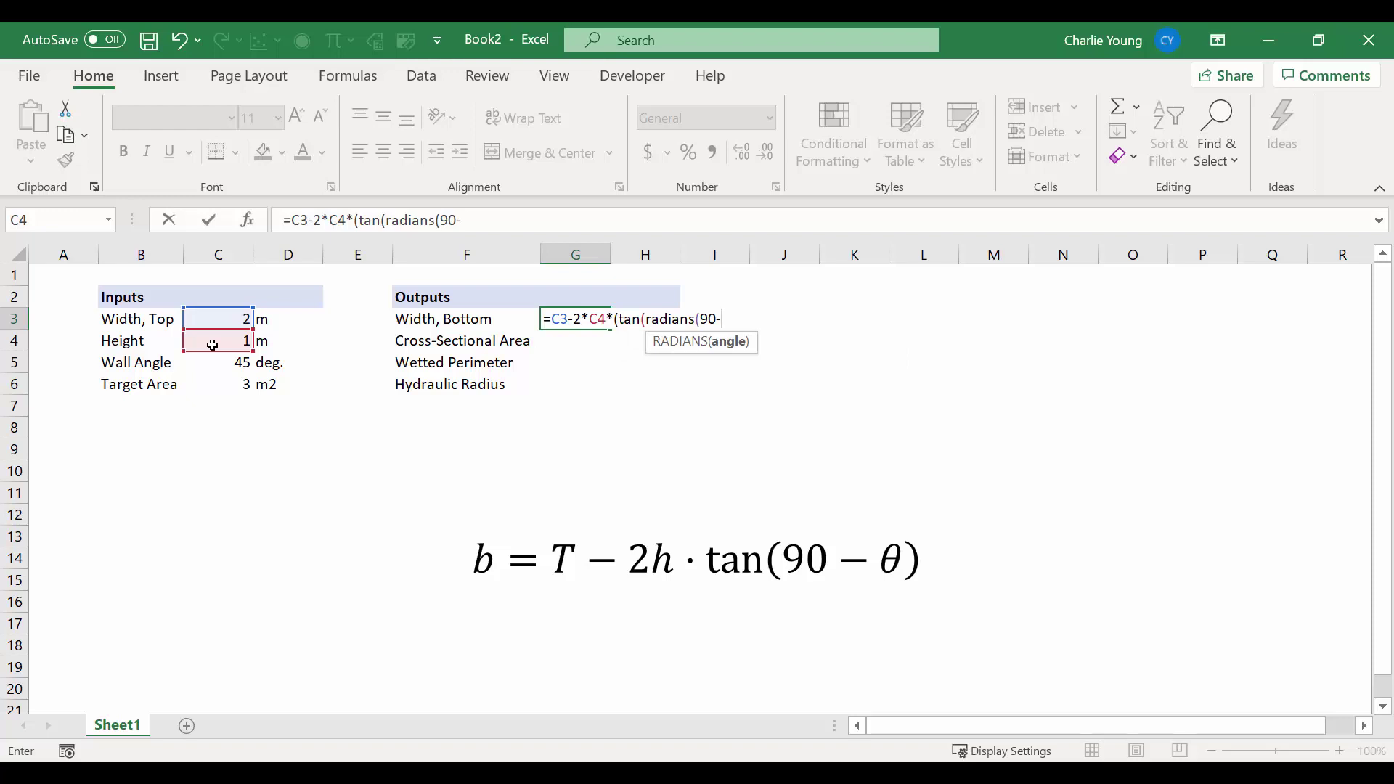
left_click(210, 362)
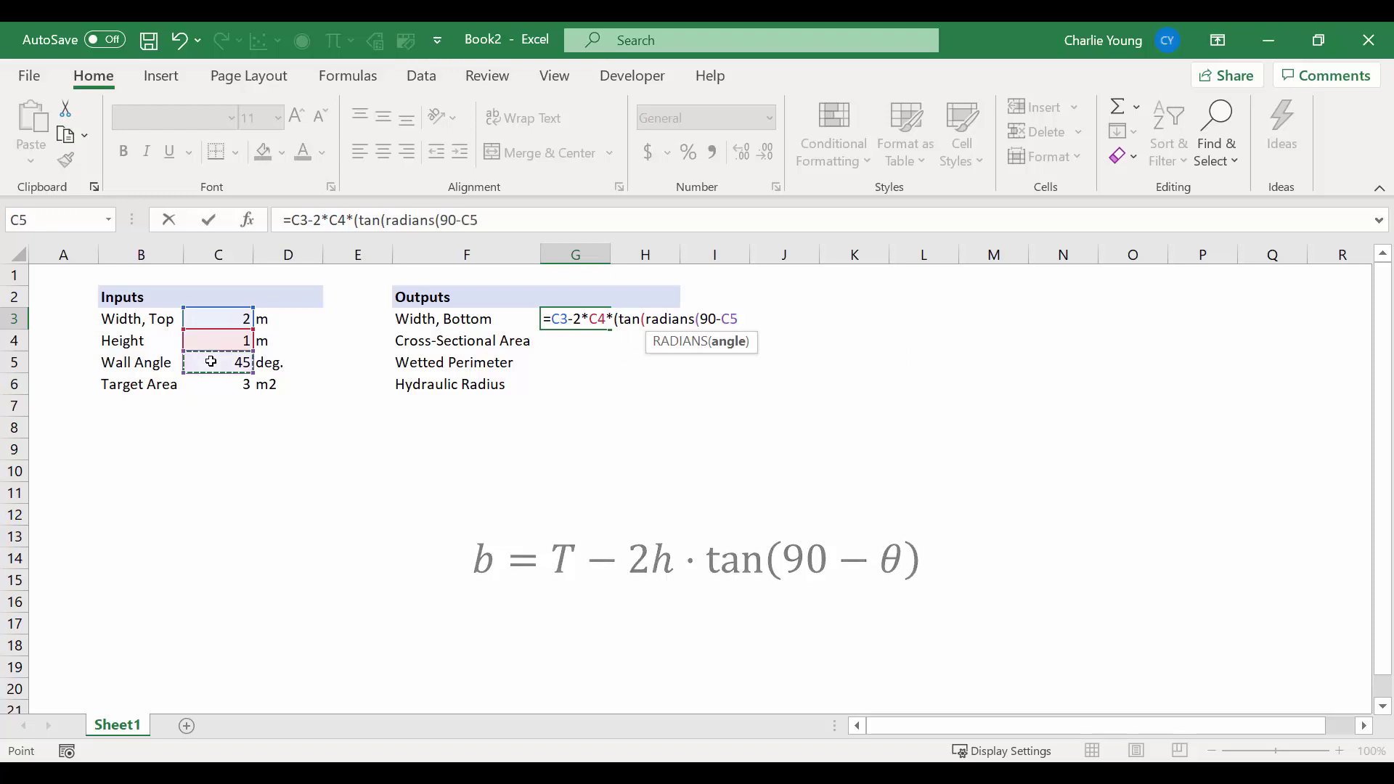
type("))")
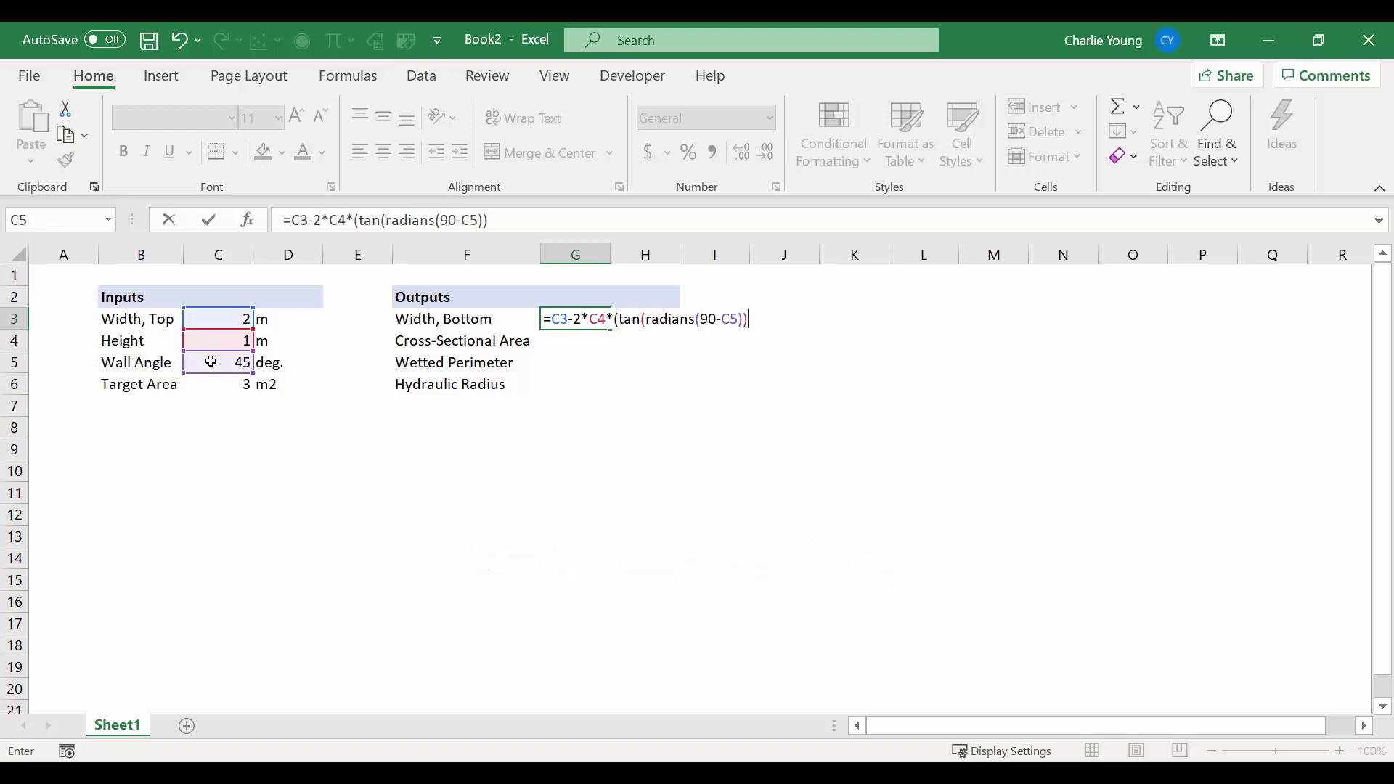
key("Return")
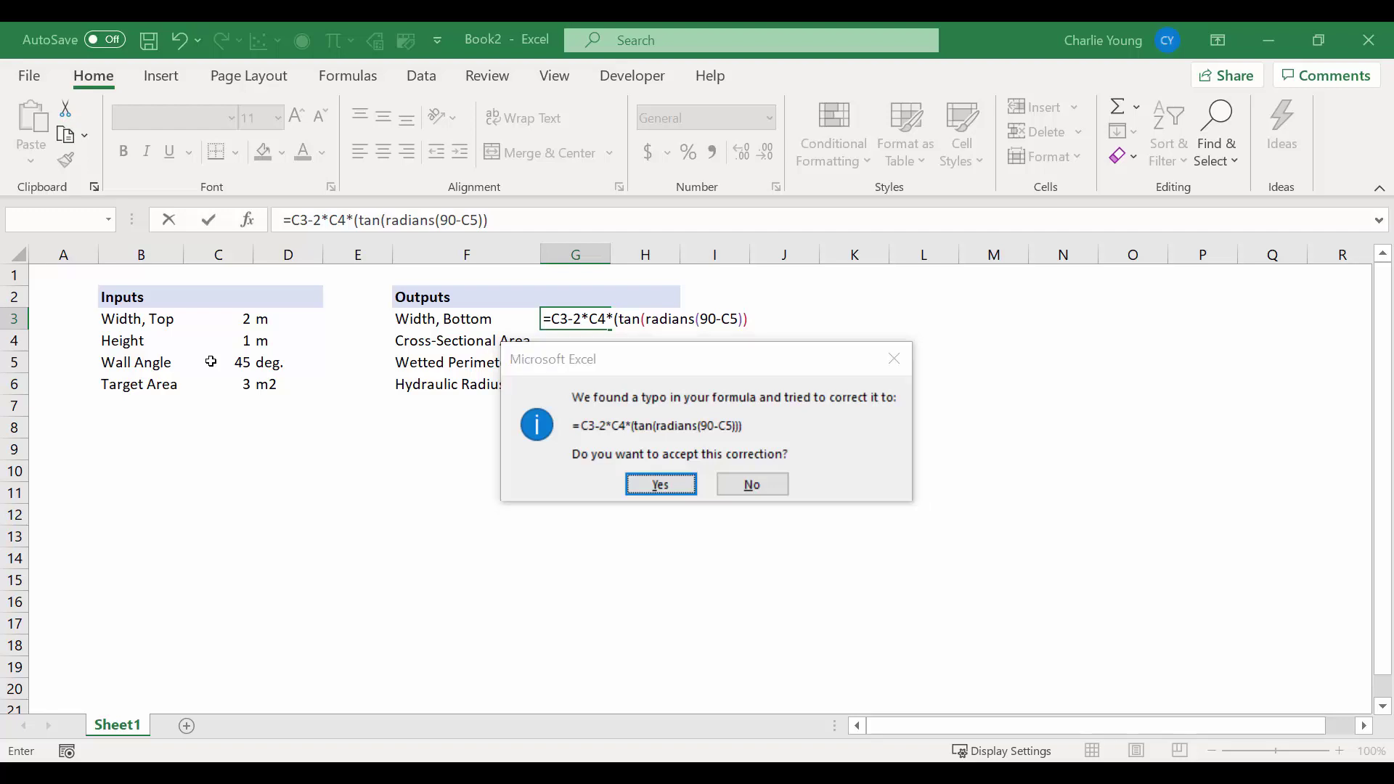
Accept the corrected bottom-width formula and set the wall angle in C5 to 70
key("Return")
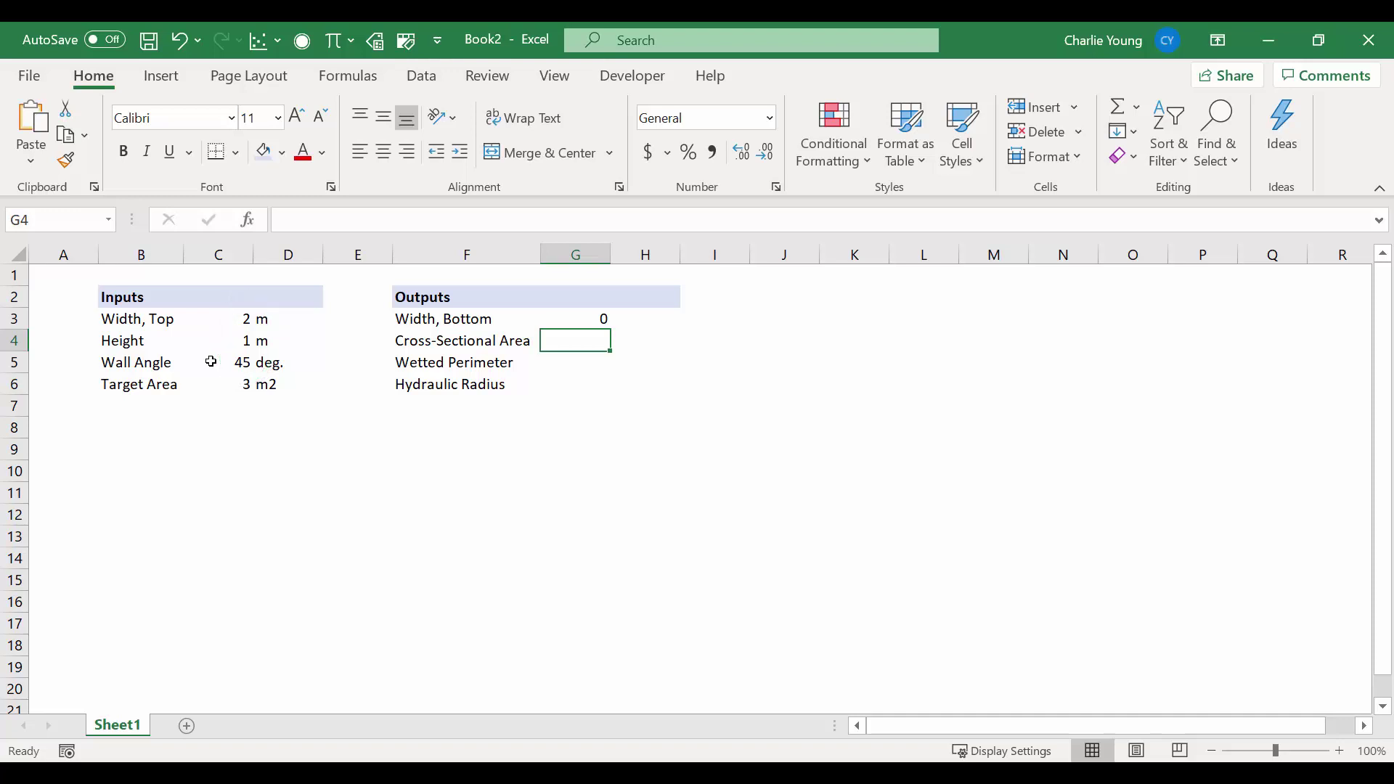
left_click(211, 361)
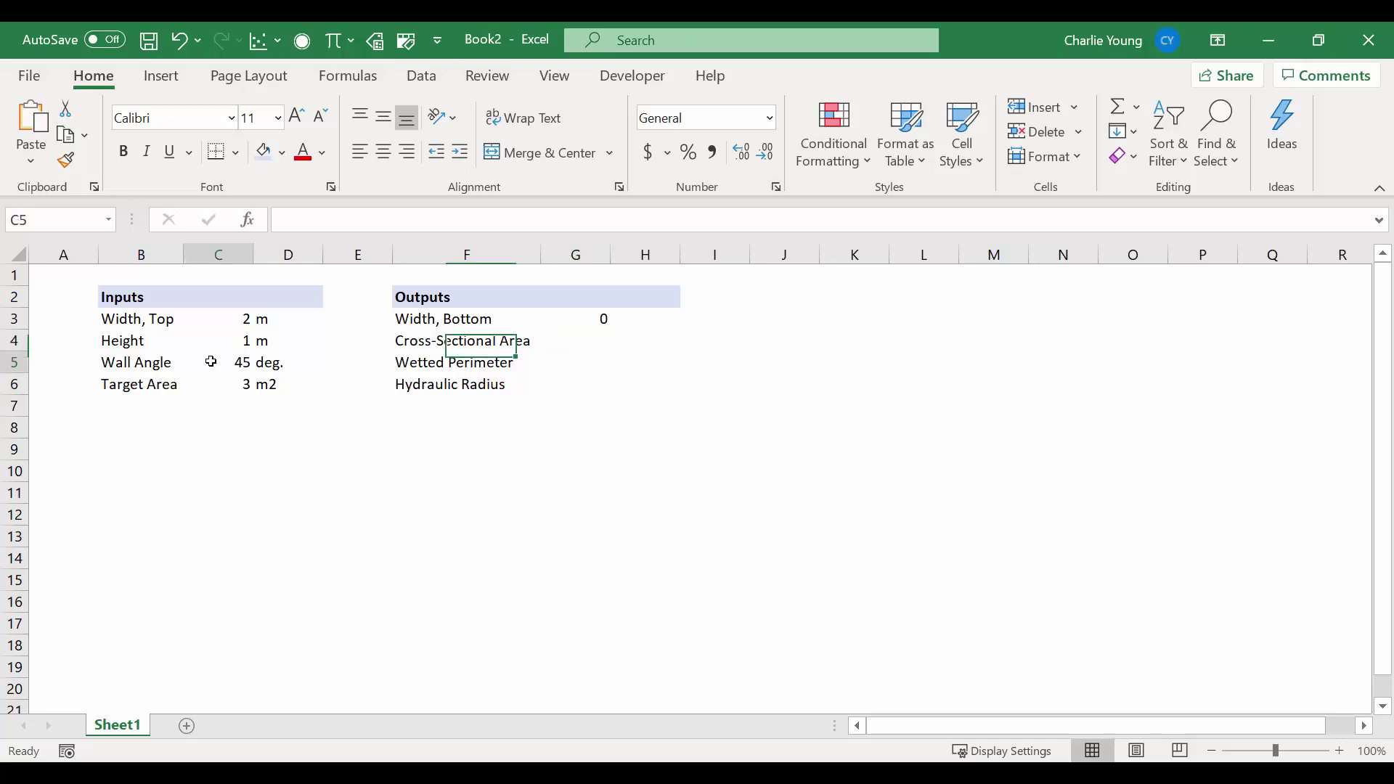
type("70")
key("Return")
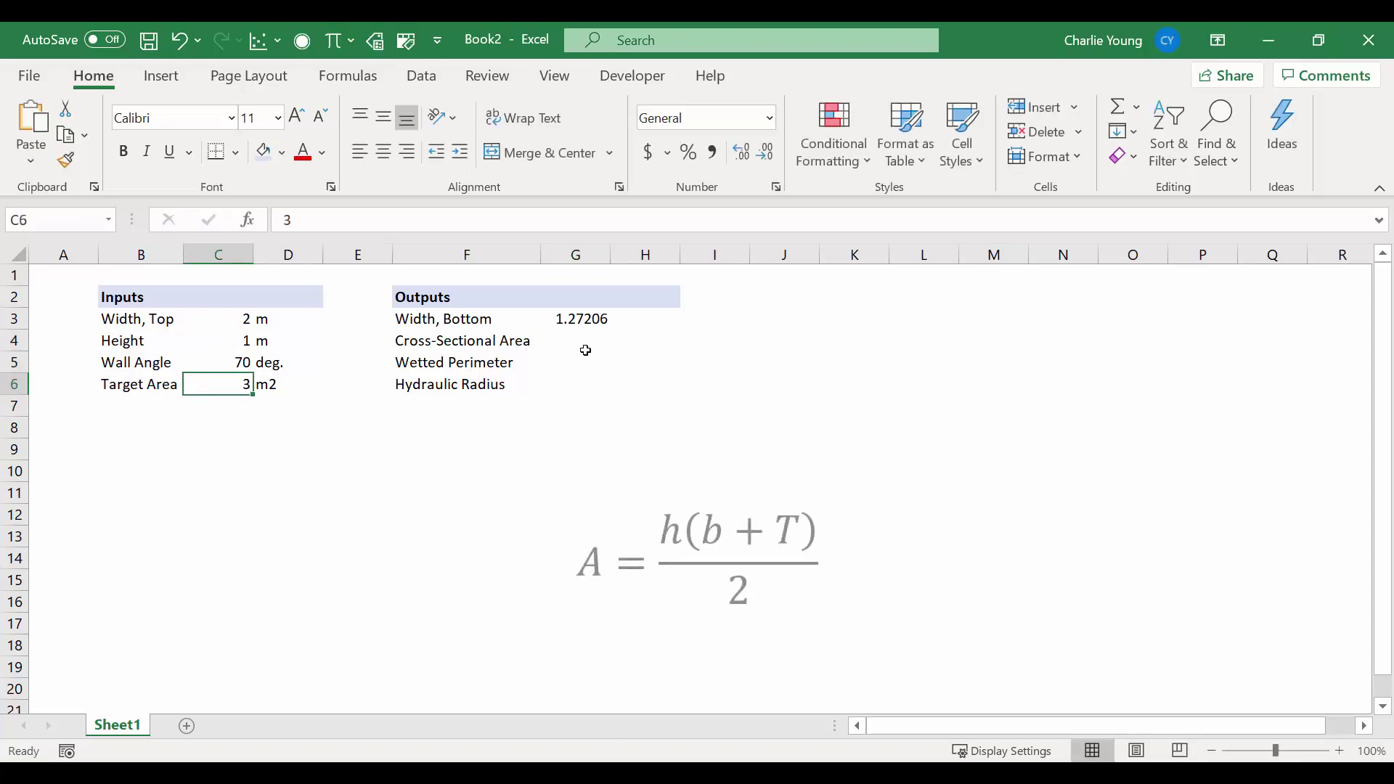
Enter =C4*(G3+C3)/2 in G4 for the cross-sectional area, giving 1.63602977
left_click(581, 341)
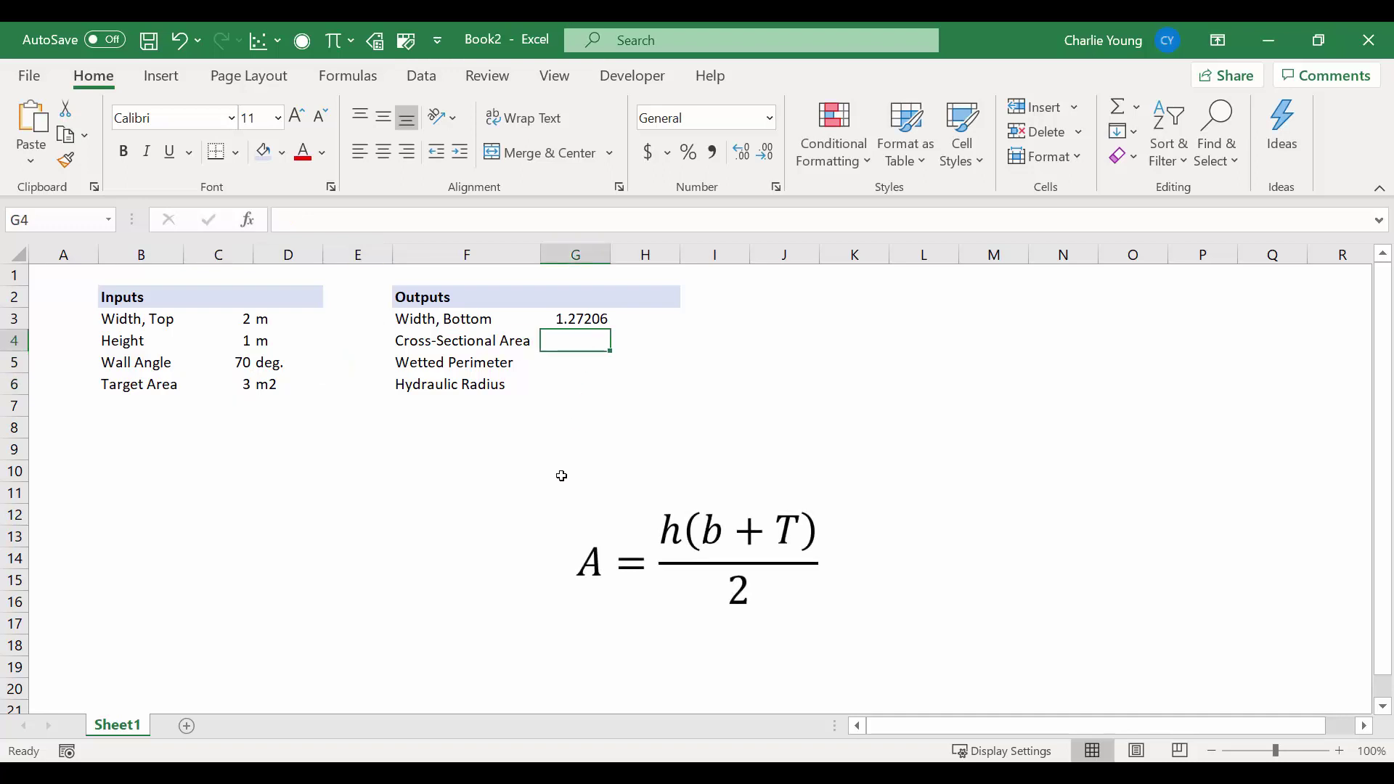
type("=")
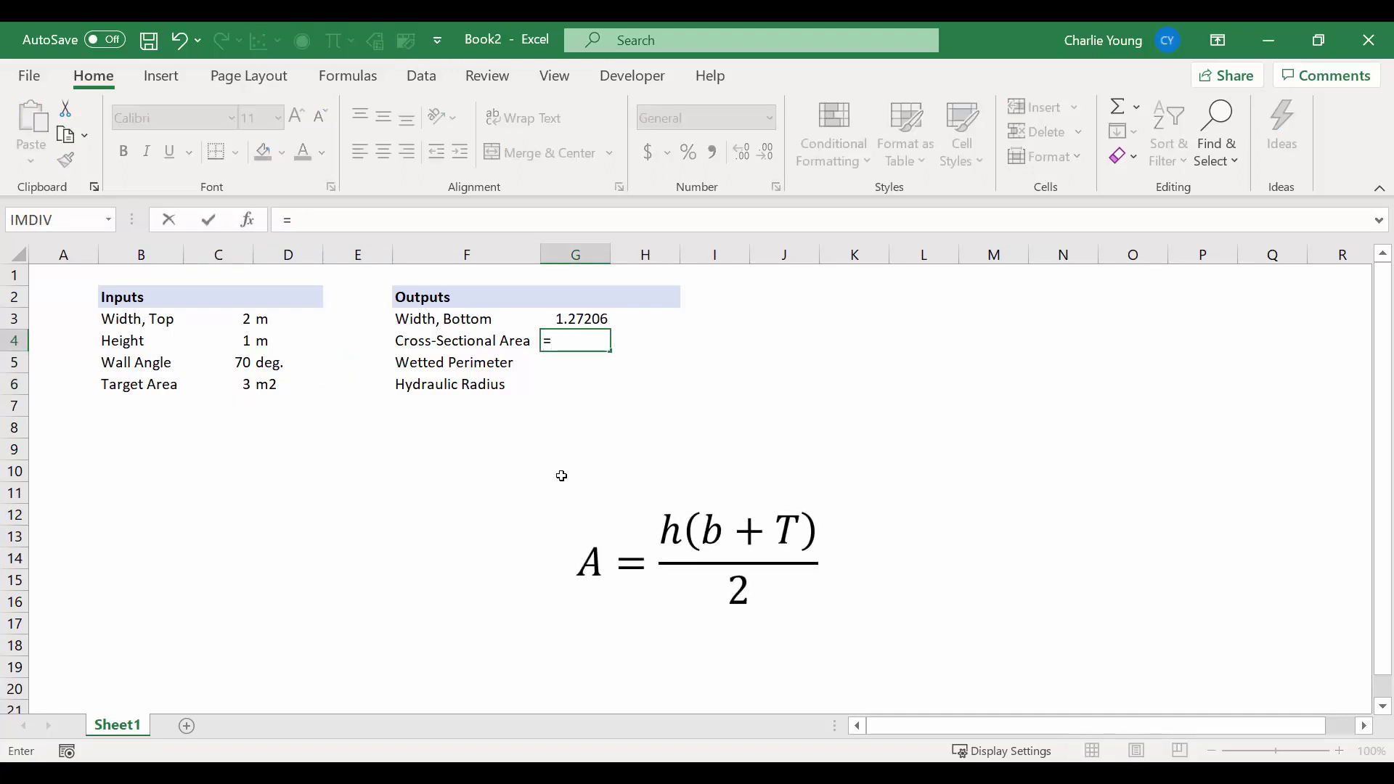
left_click(209, 345)
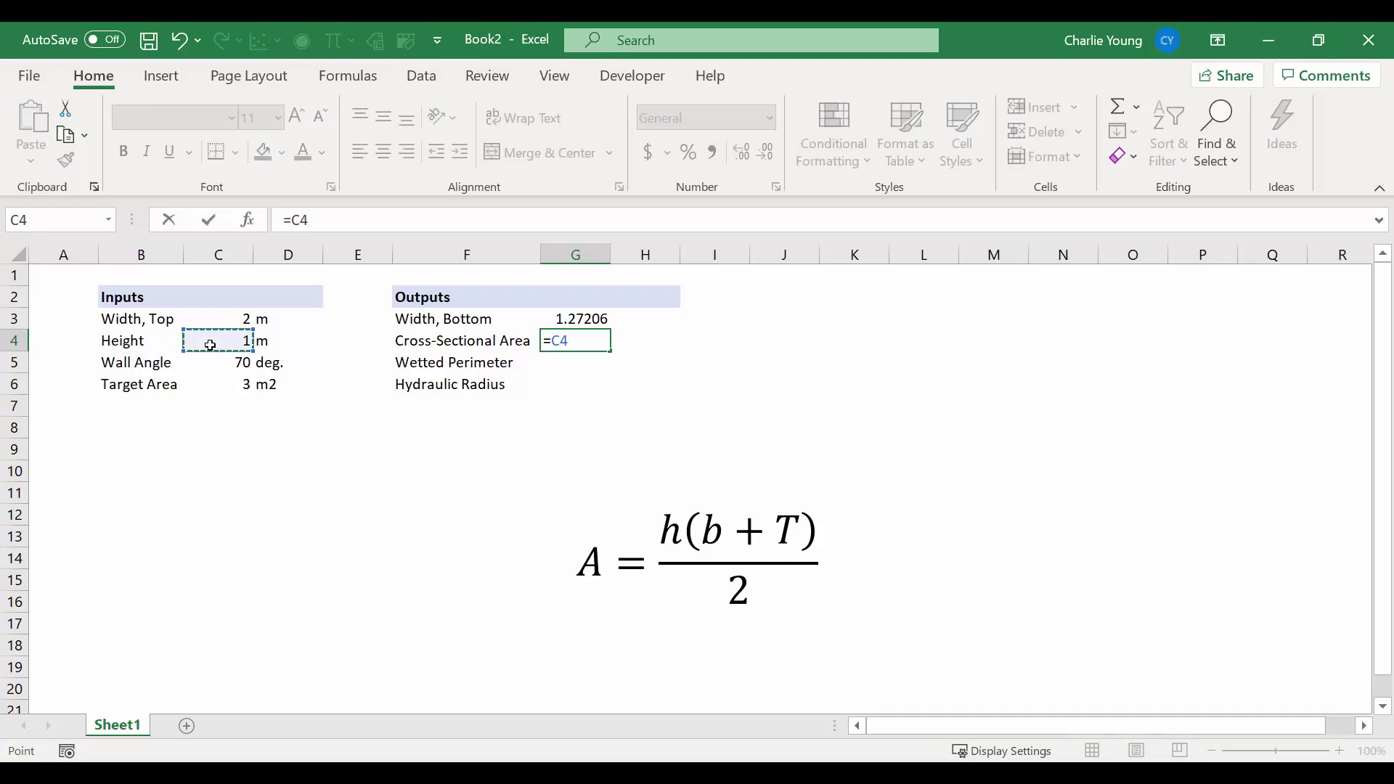
type("*")
left_click(591, 322)
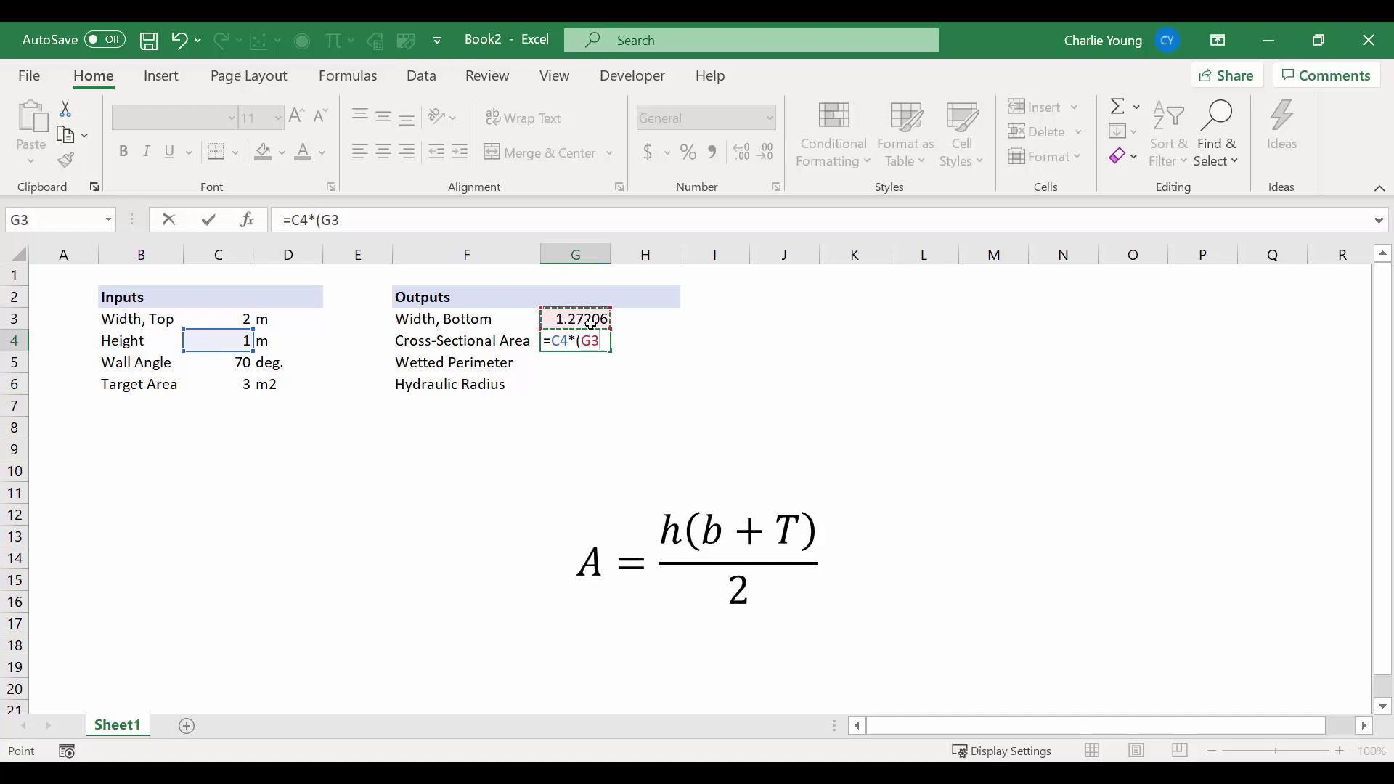
type("+")
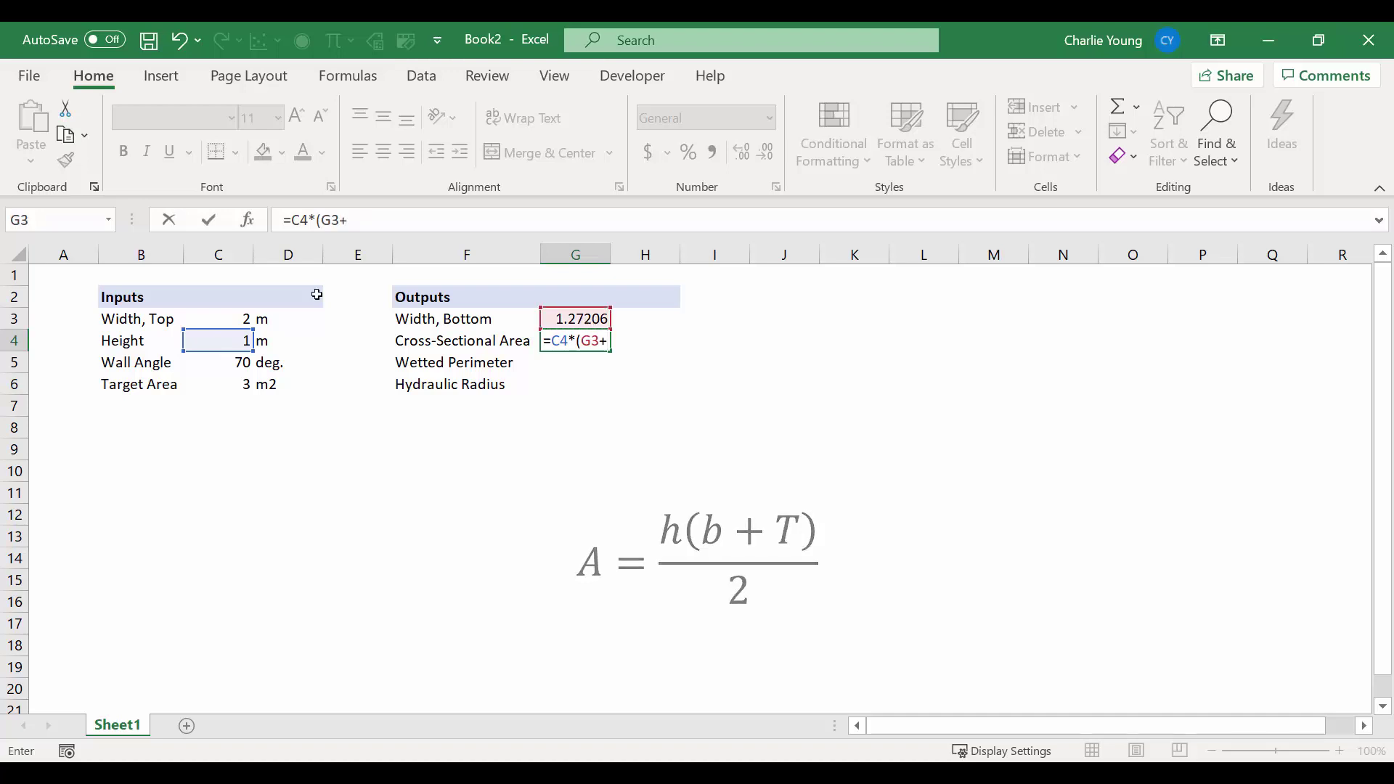
left_click(194, 313)
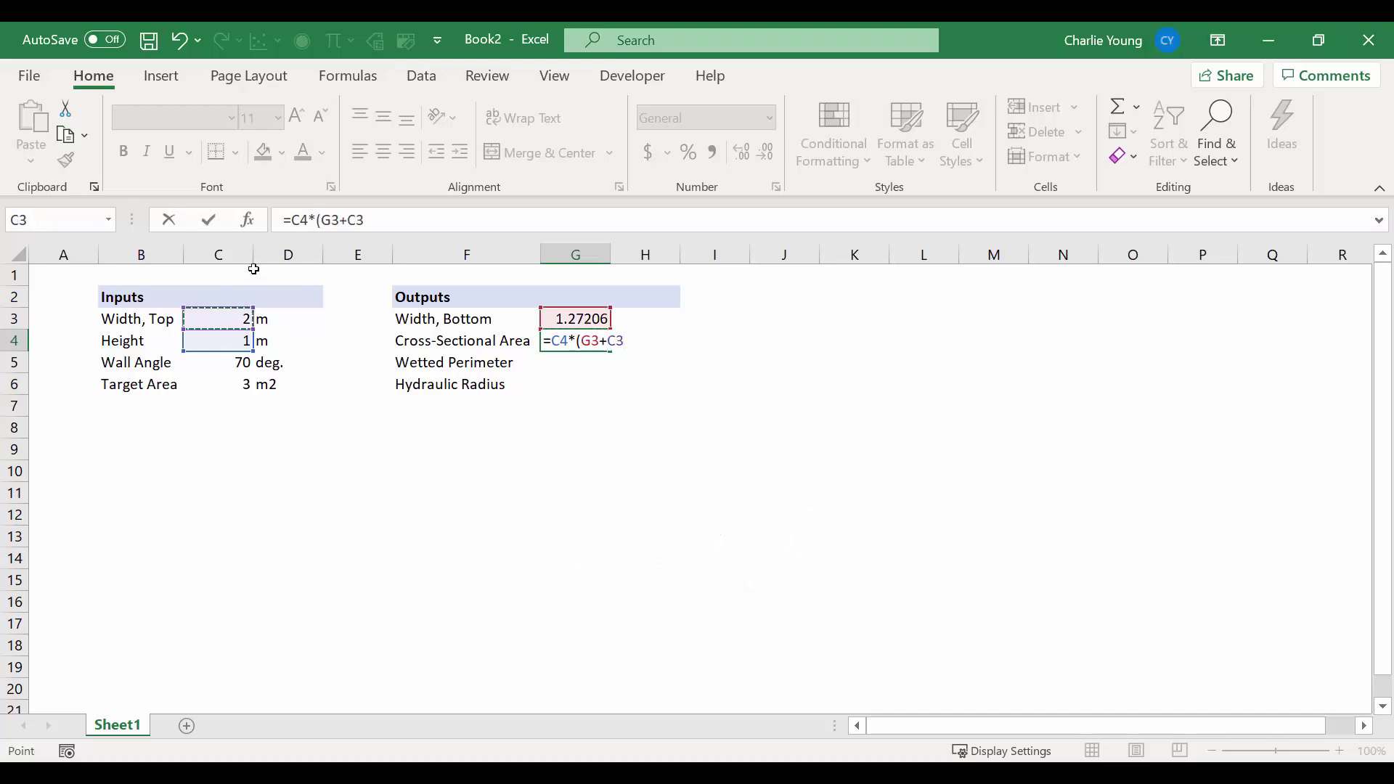
type(")/2")
key("Return")
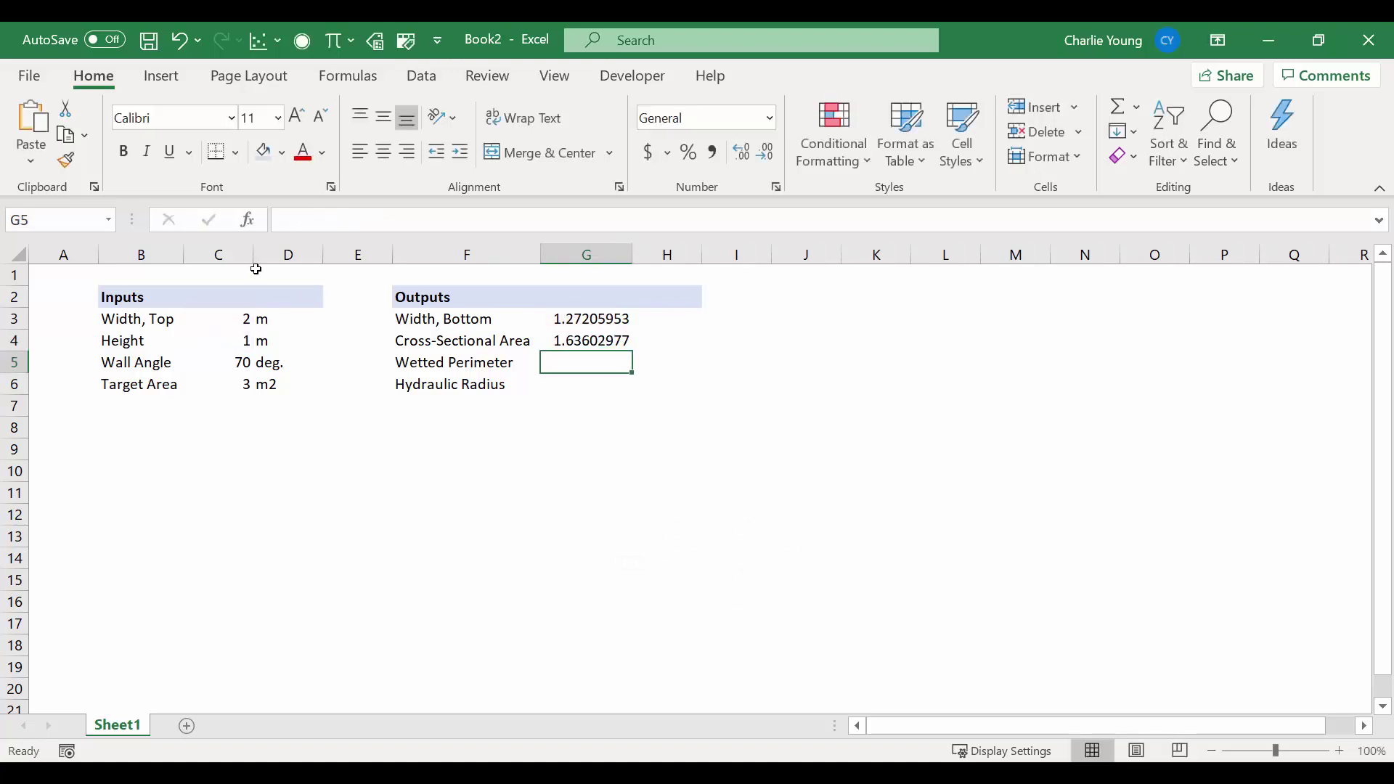
Enter =G3+2*sqrt(((C3-G3)/2)^2+C4^2) in G5 for the wetted perimeter, giving 3.40041508
key("F2")
type("=")
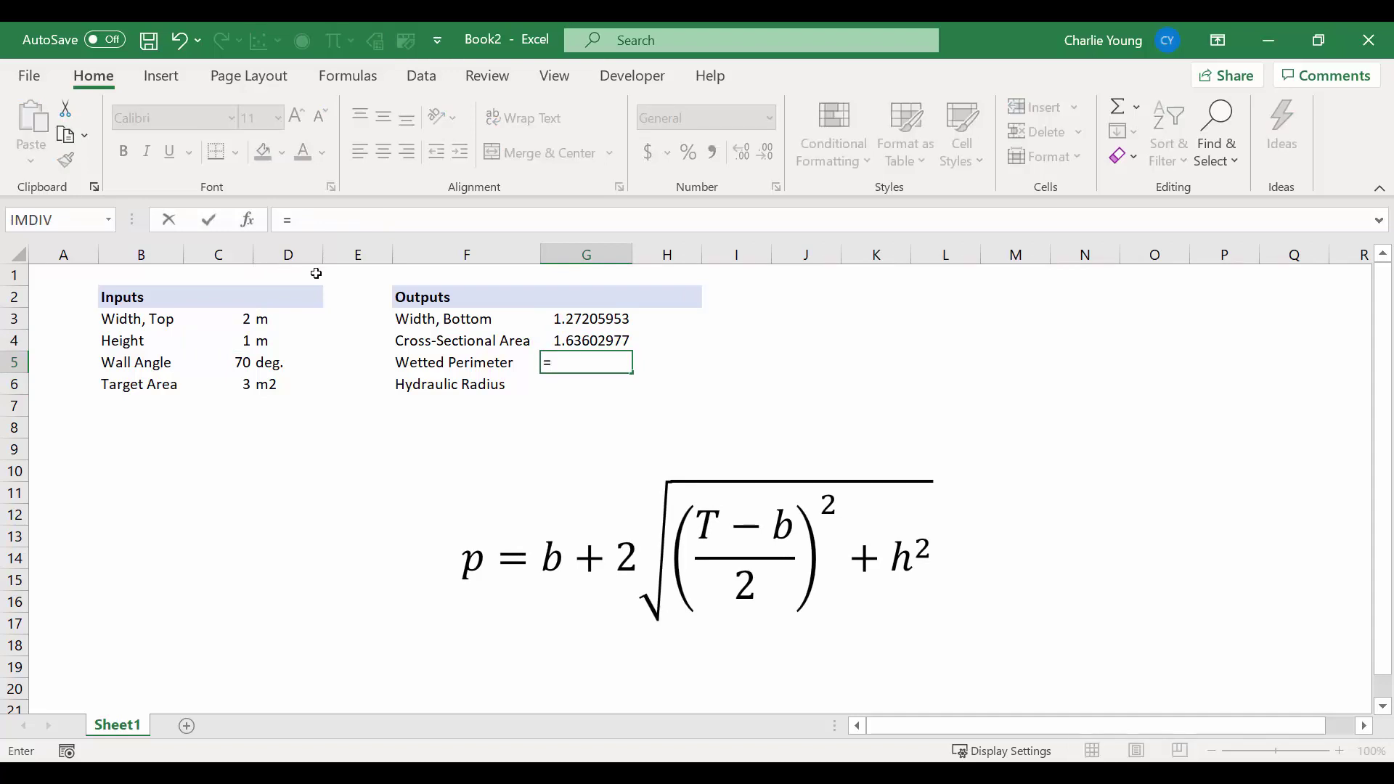
left_click(592, 321)
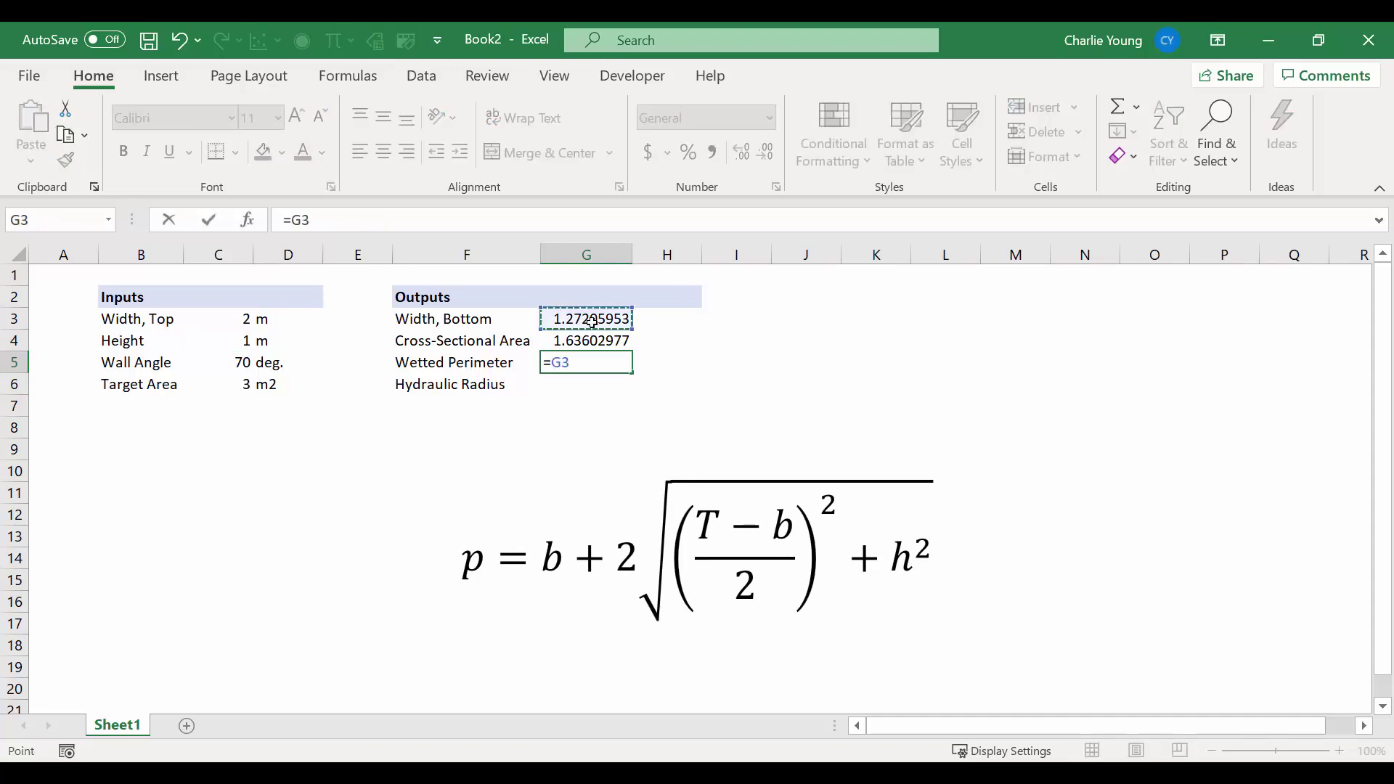
type("+2(")
type("*sqart")
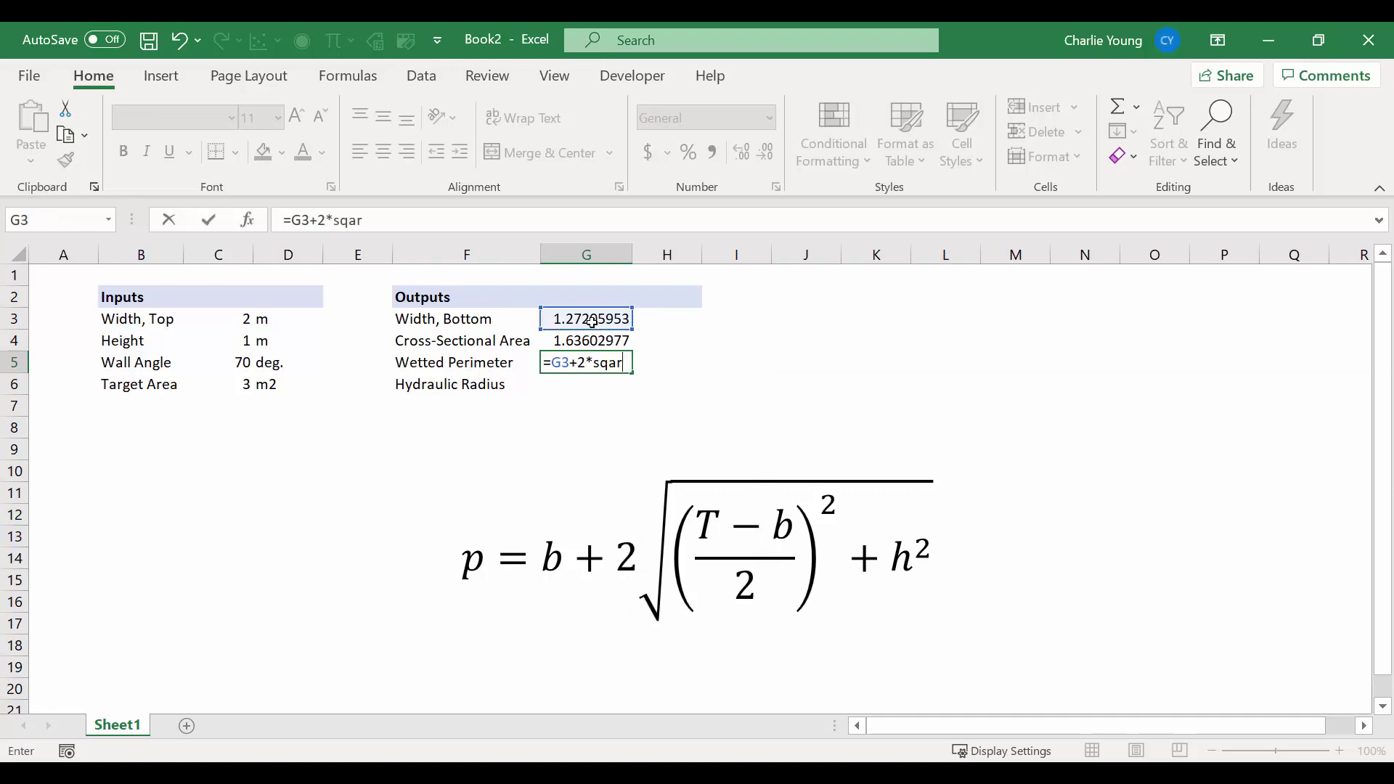
key("BackSpace")
key("BackSpace")
key("BackSpace")
type("rt(((")
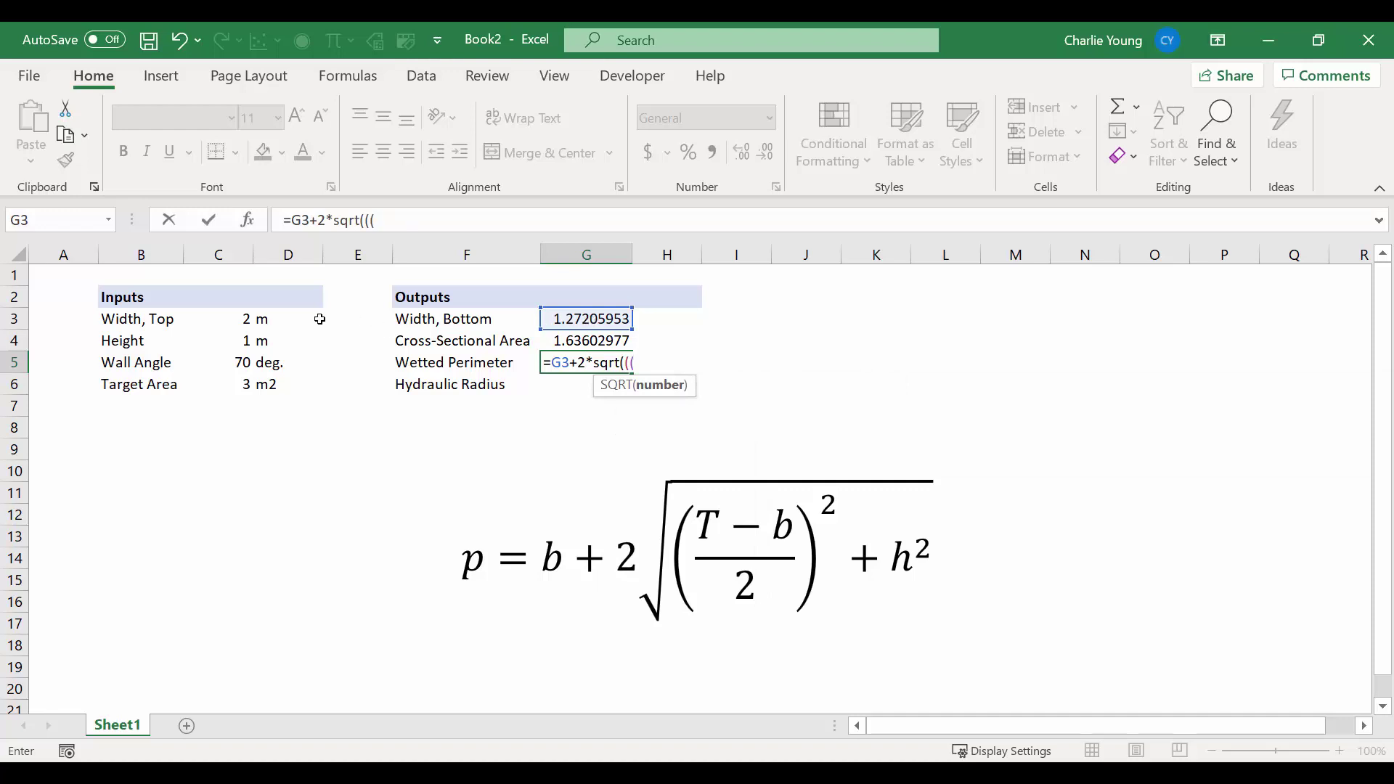
left_click(230, 321)
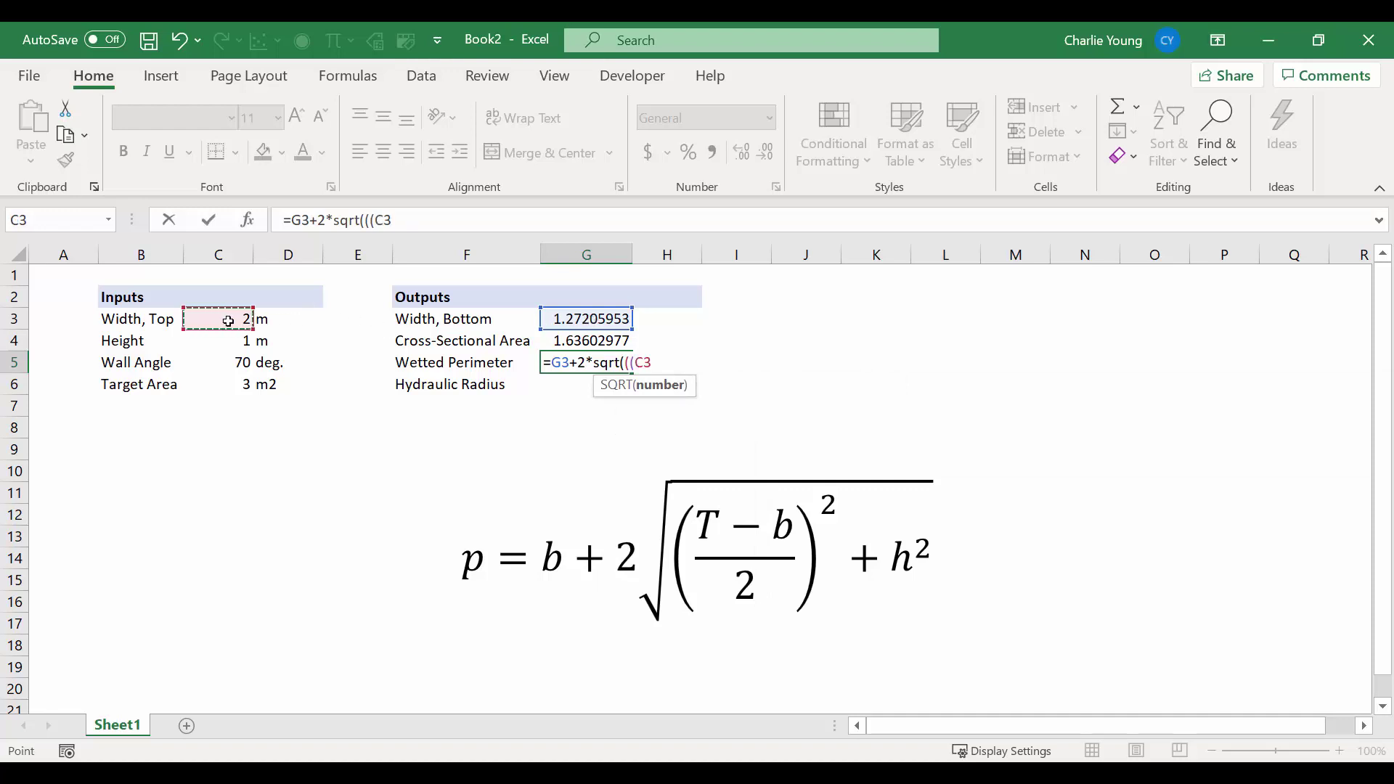
type("-")
left_click(596, 320)
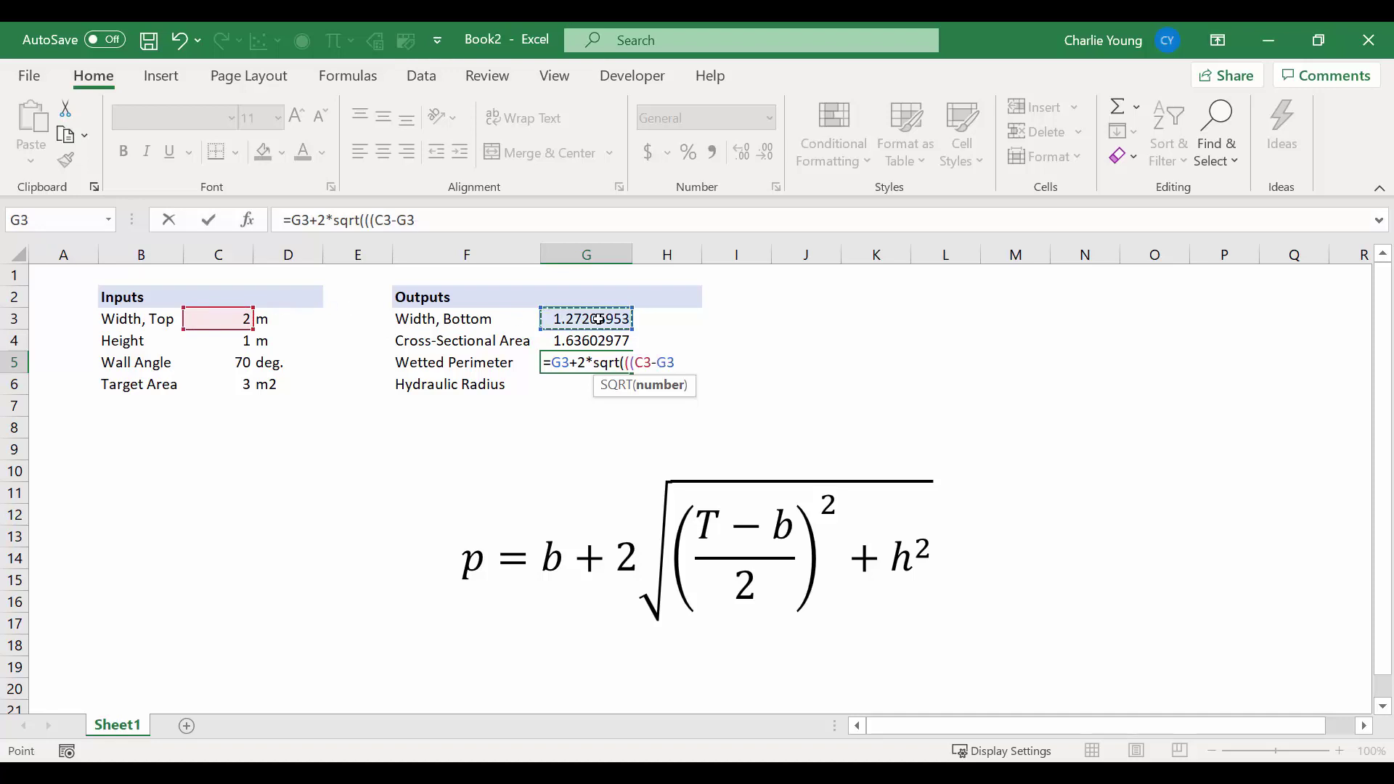
type(")/2)^2")
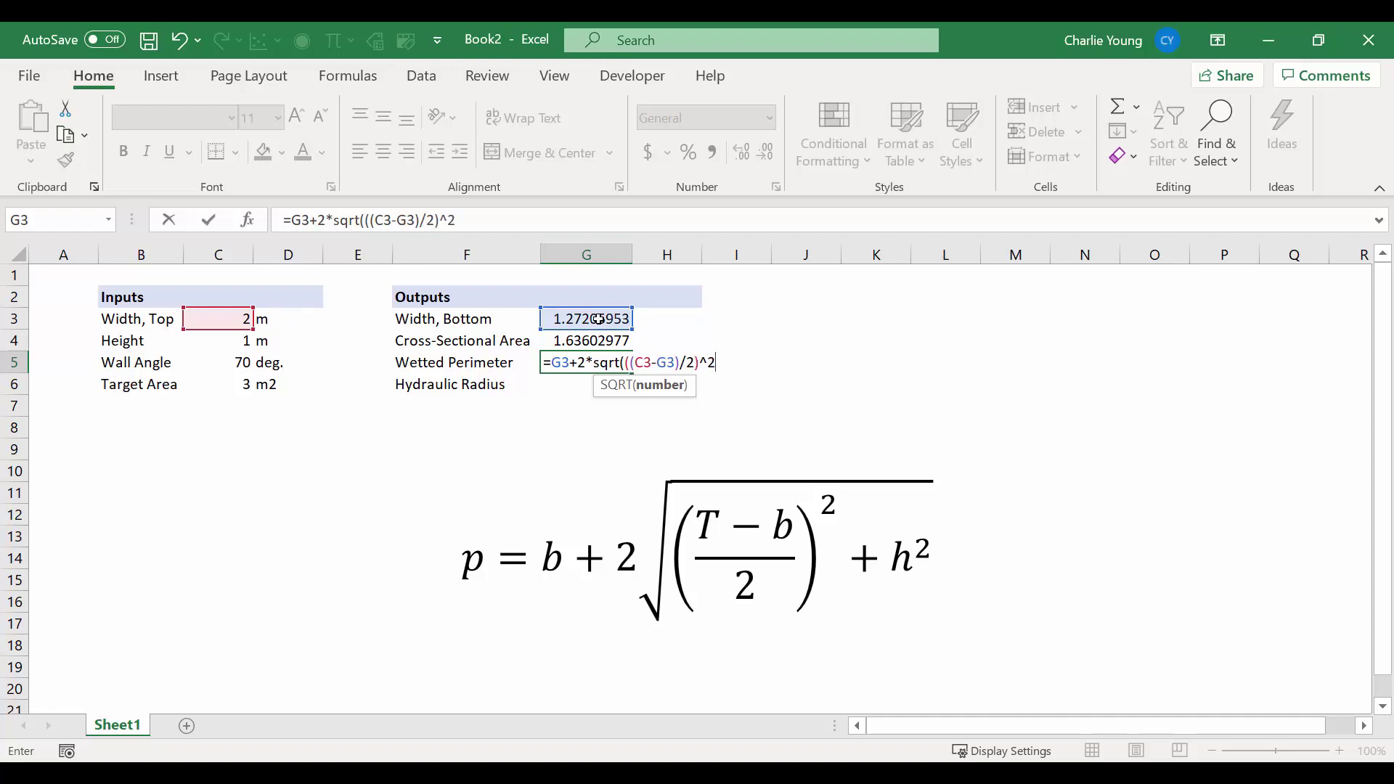
type("+")
left_click(220, 335)
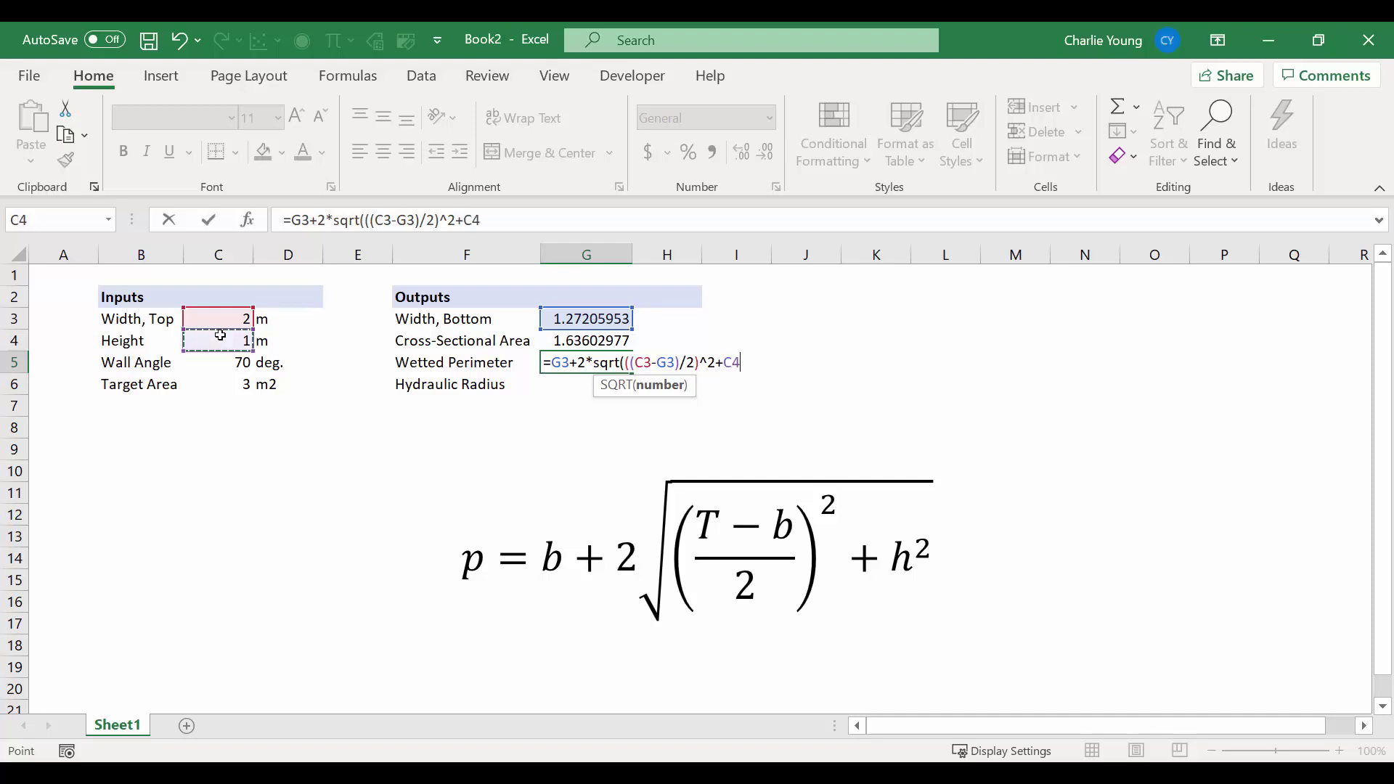
type("^2)")
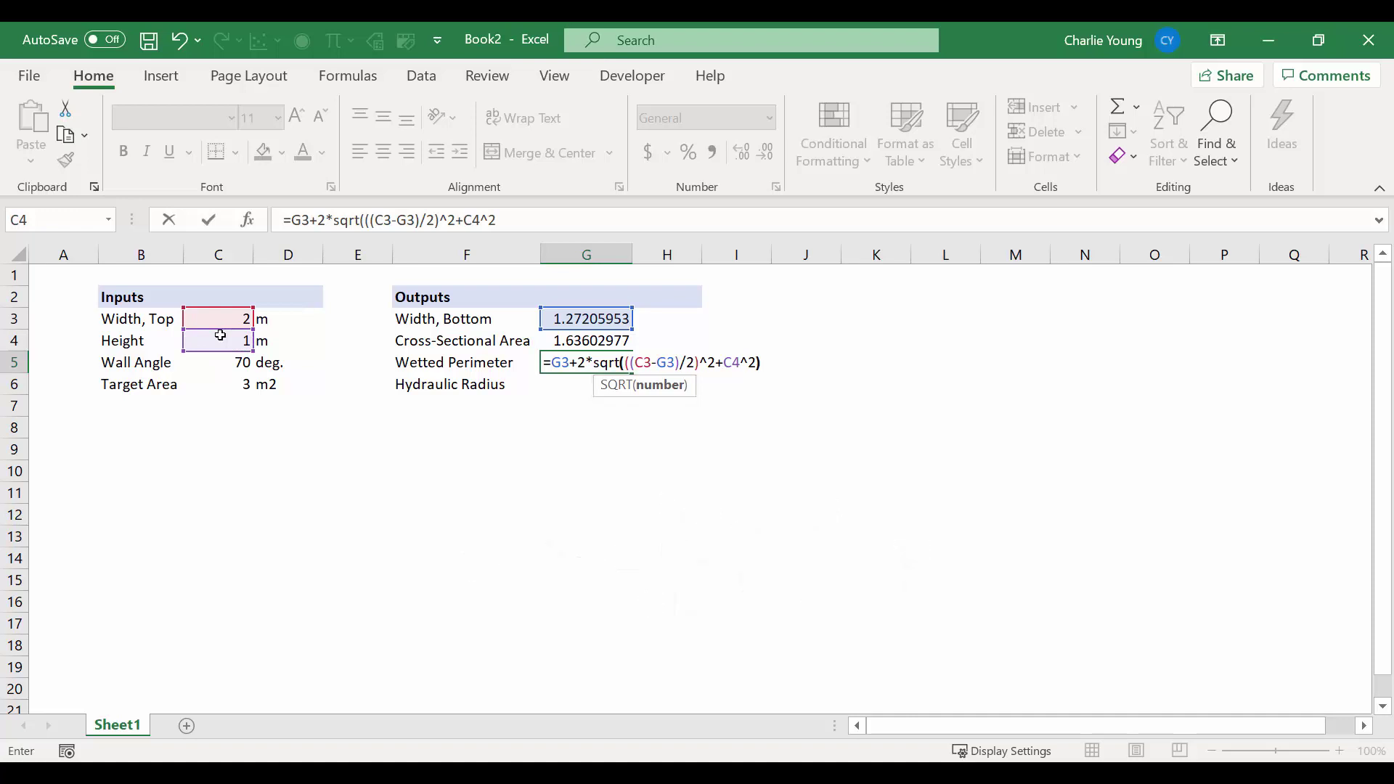
key("Return")
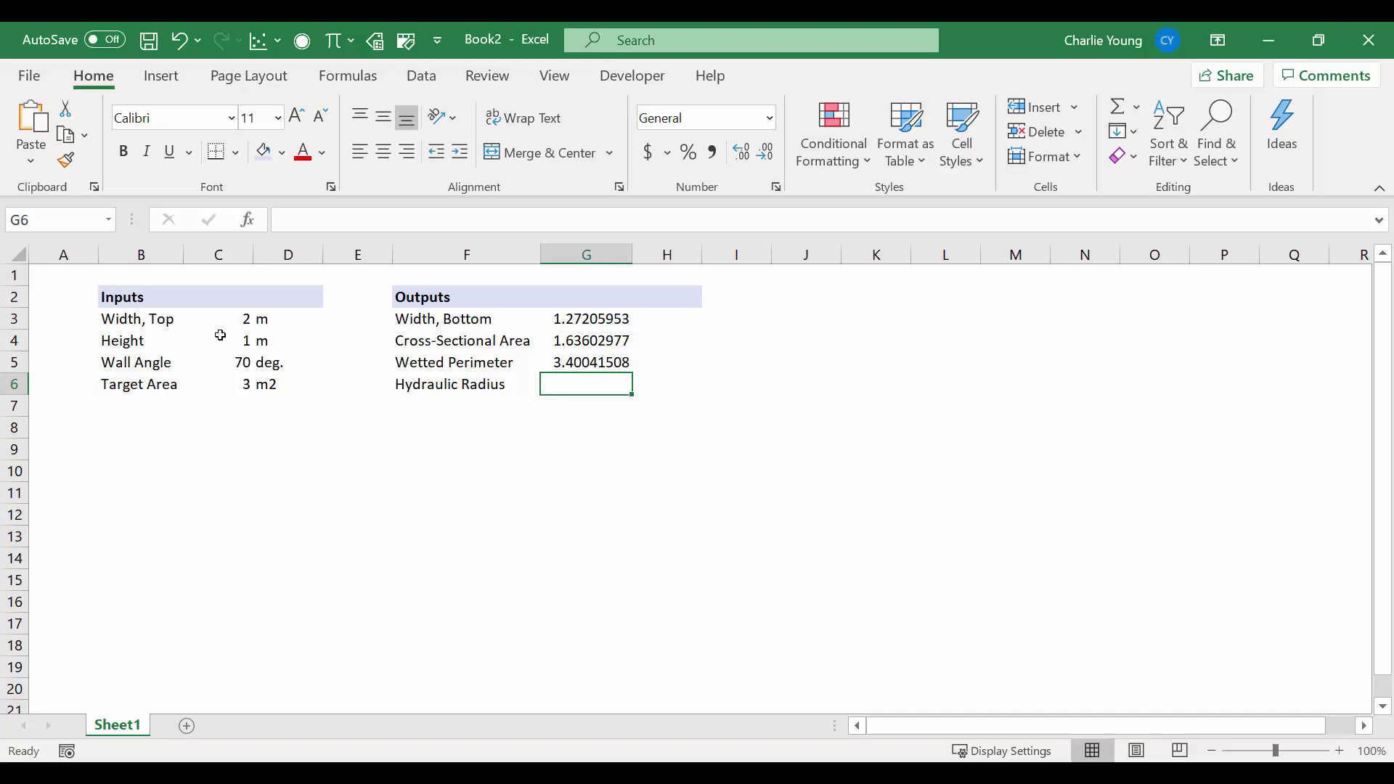
Enter =G4/G5 in G6 for the hydraulic radius
type("=")
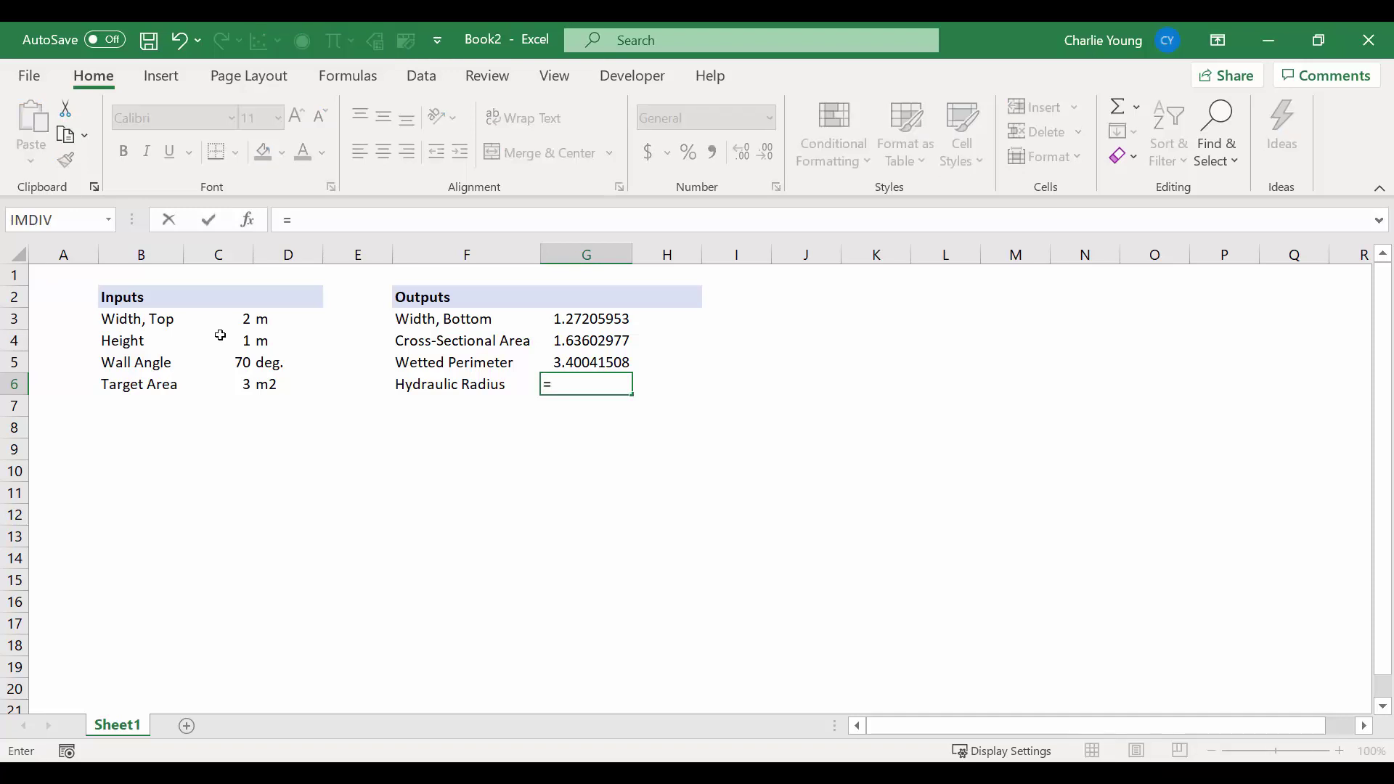
left_click(585, 341)
type("/")
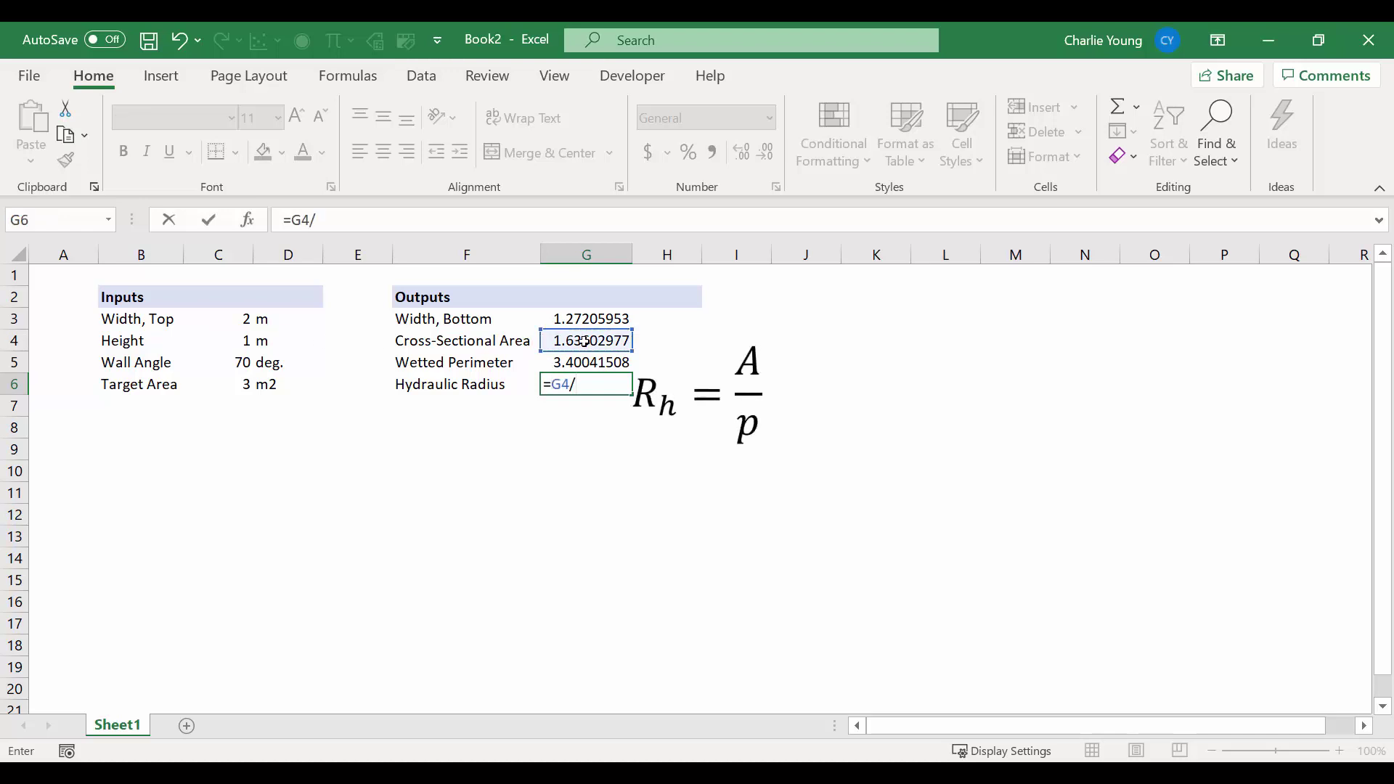
left_click(590, 361)
key("Return")
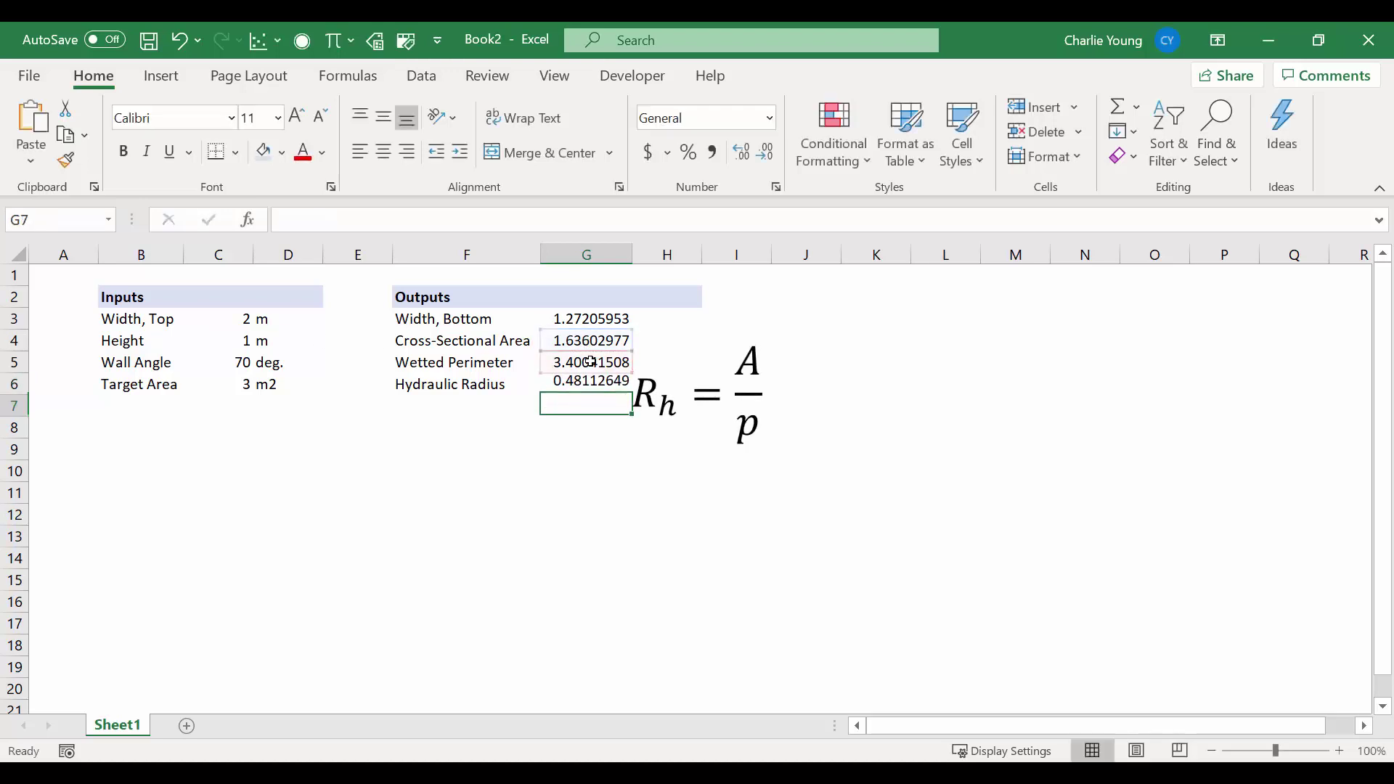
Reduce the outputs in G3:G6 to two decimals and autofit column G
left_click_drag(590, 318, 597, 384)
left_click(765, 153)
left_click(765, 152)
left_click(766, 153)
left_click(765, 153)
left_click(766, 152)
left_click(766, 153)
left_click_drag(632, 257, 632, 257)
double_click(632, 257)
Add the output units m, m2, m and m in H3:H6
left_click(617, 316)
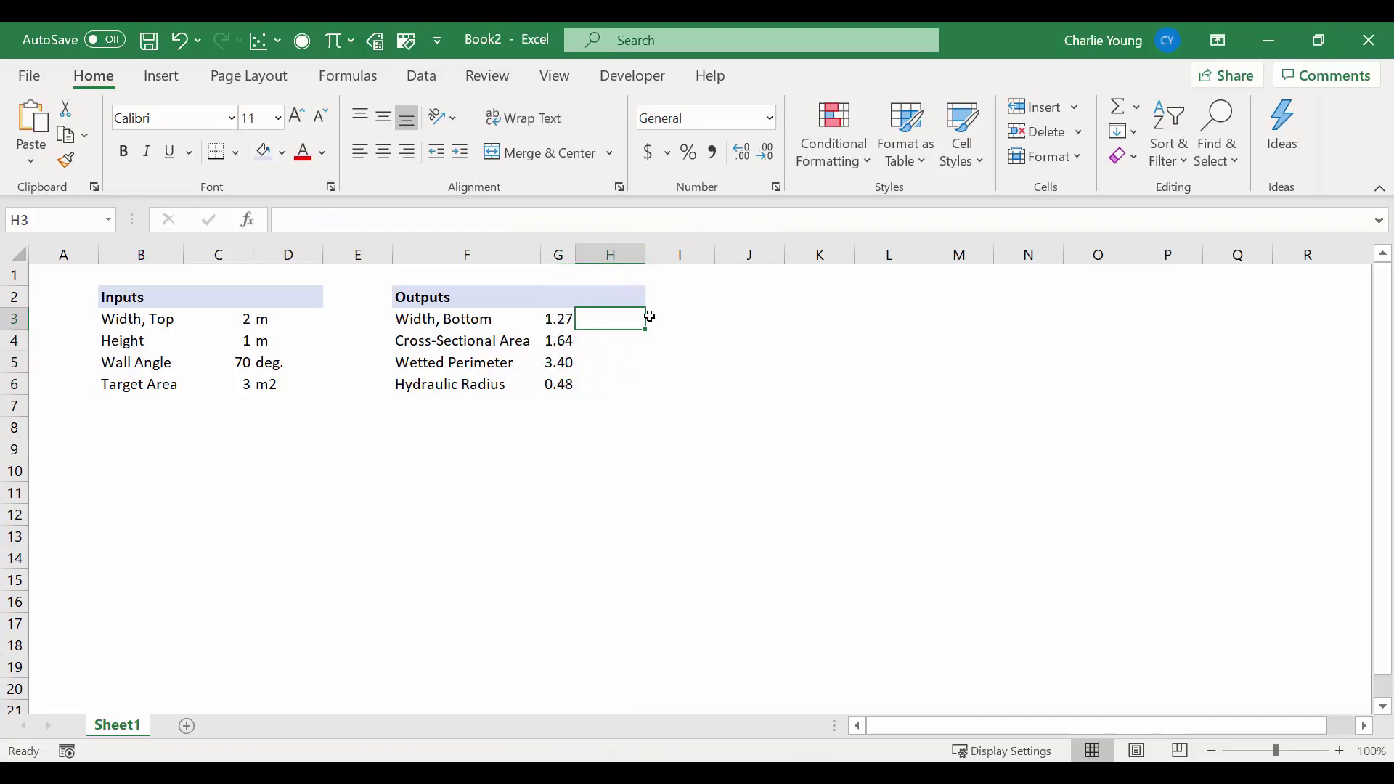
type("m")
key("Return")
type("m2")
key("Return")
type("m")
key("Return")
type("m")
key("Return")
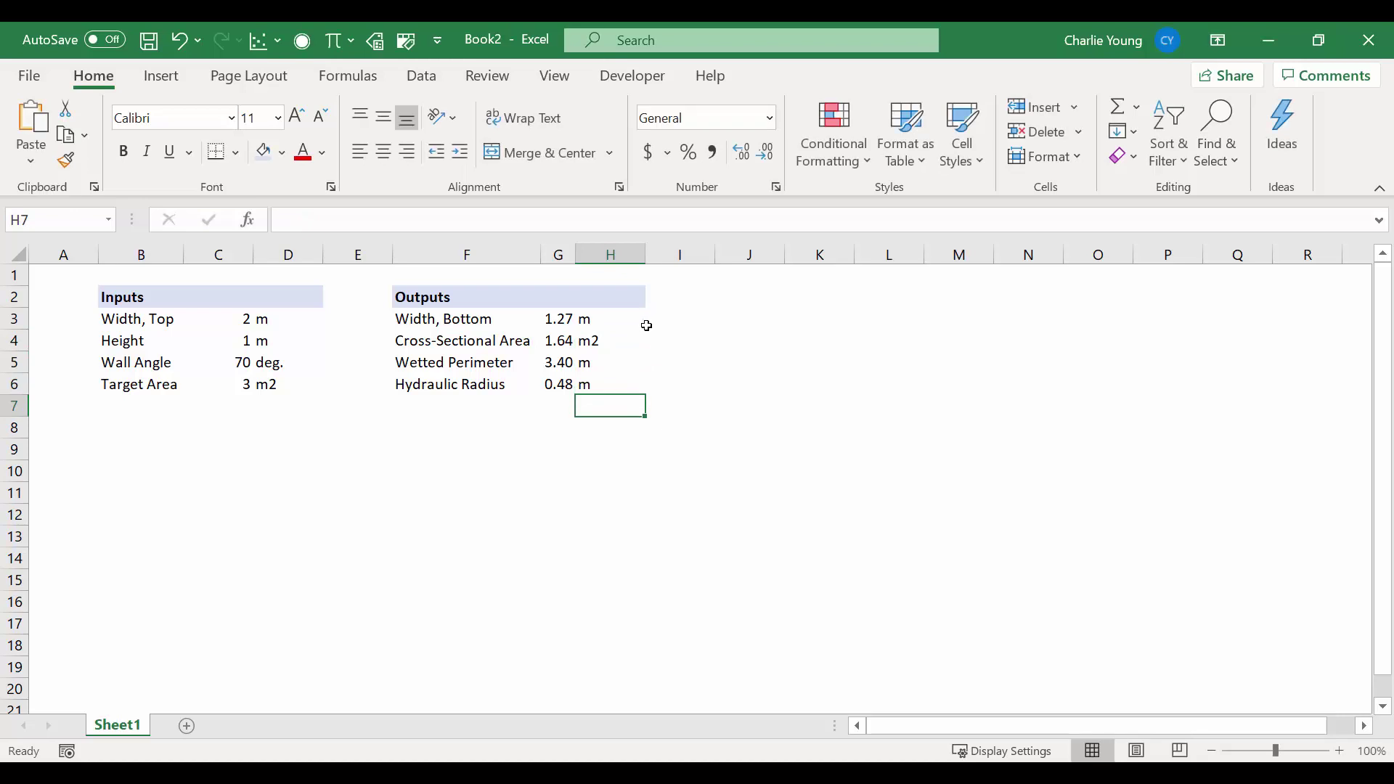
Set Solver's objective to maximize $G$6 by changing variable cells C3:C5
left_click(438, 83)
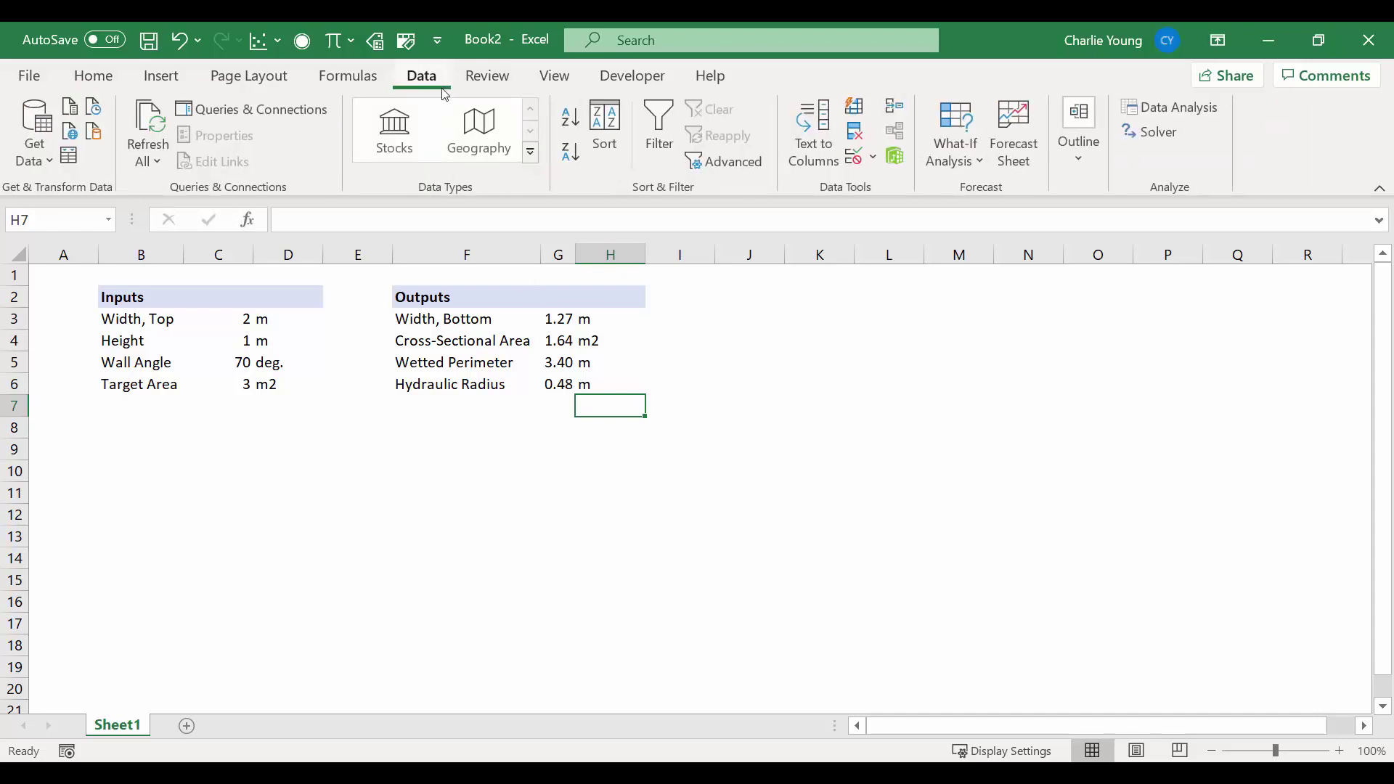
left_click(1172, 130)
left_click_drag(834, 55, 1095, 85)
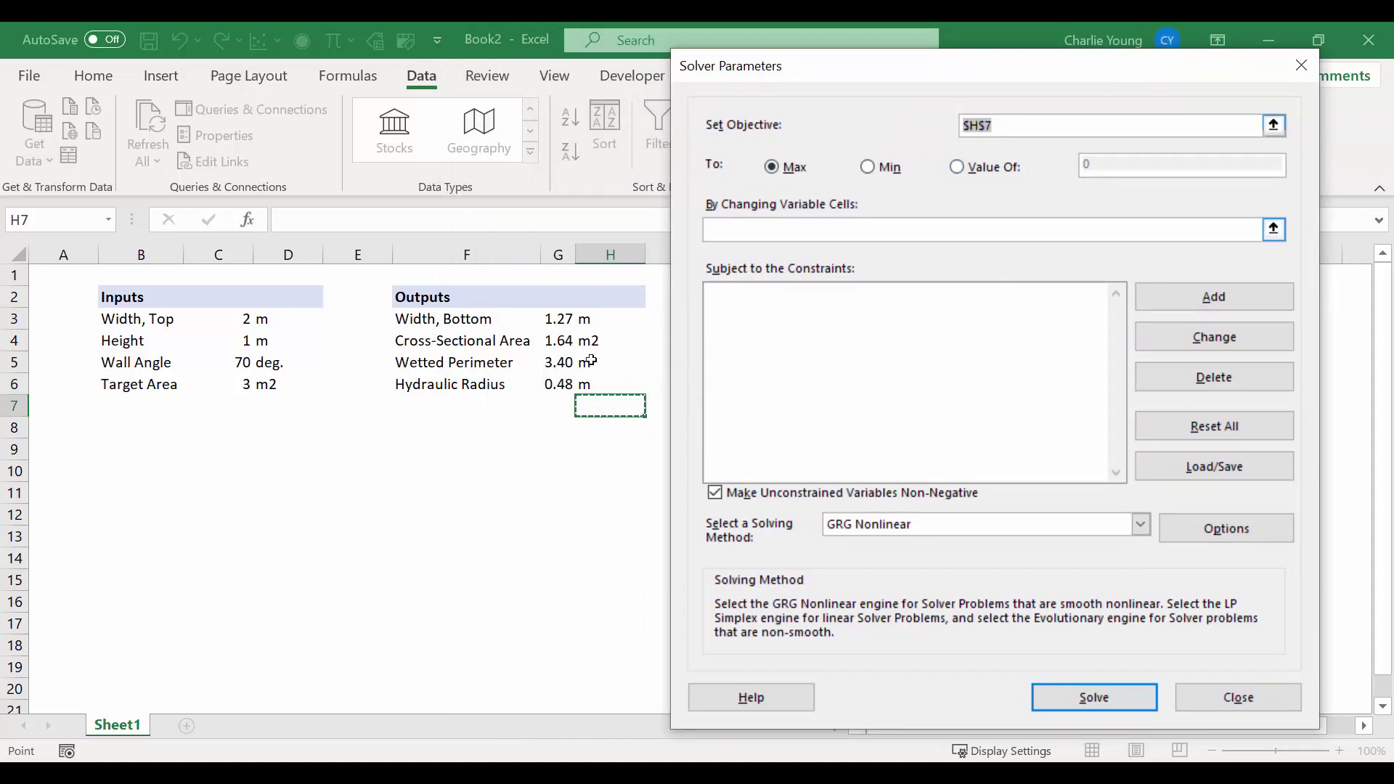
left_click(562, 387)
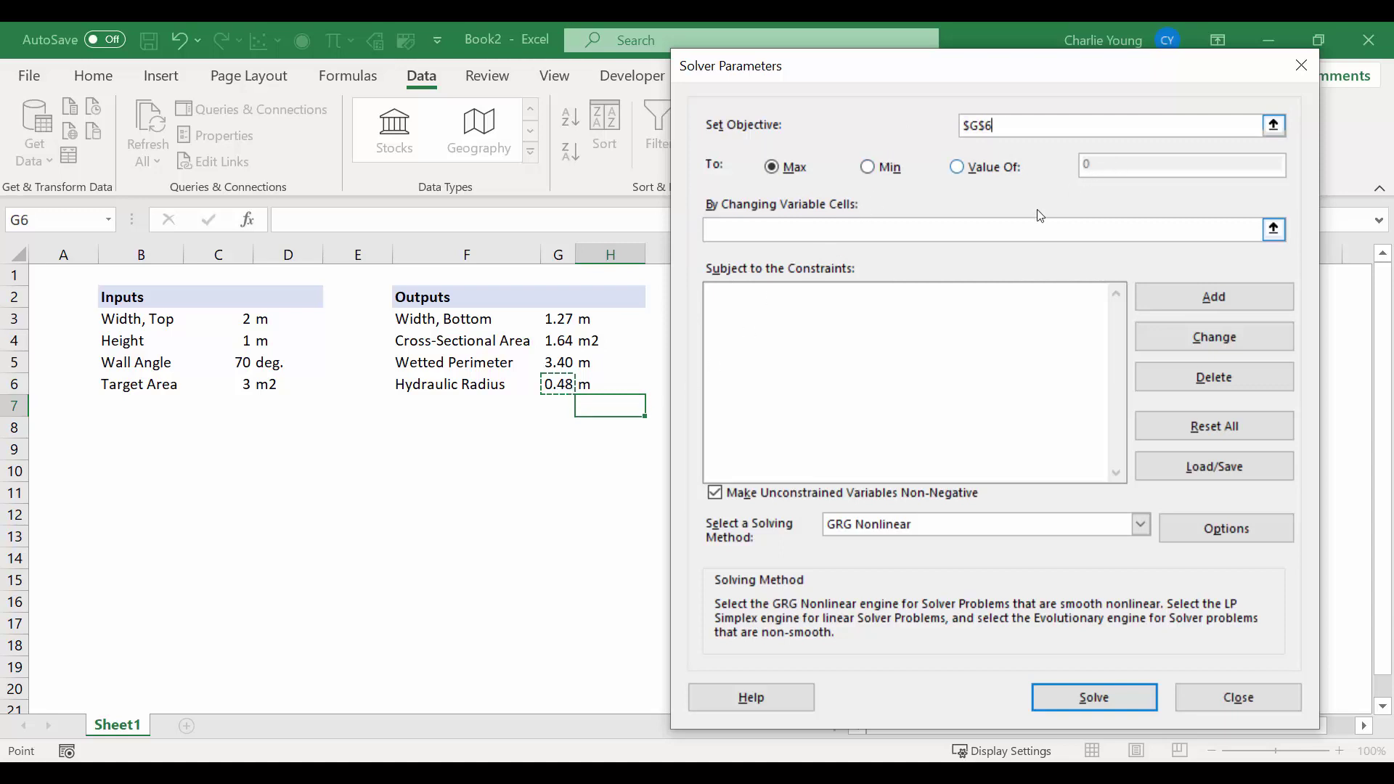
left_click(922, 232)
left_click_drag(223, 329, 214, 363)
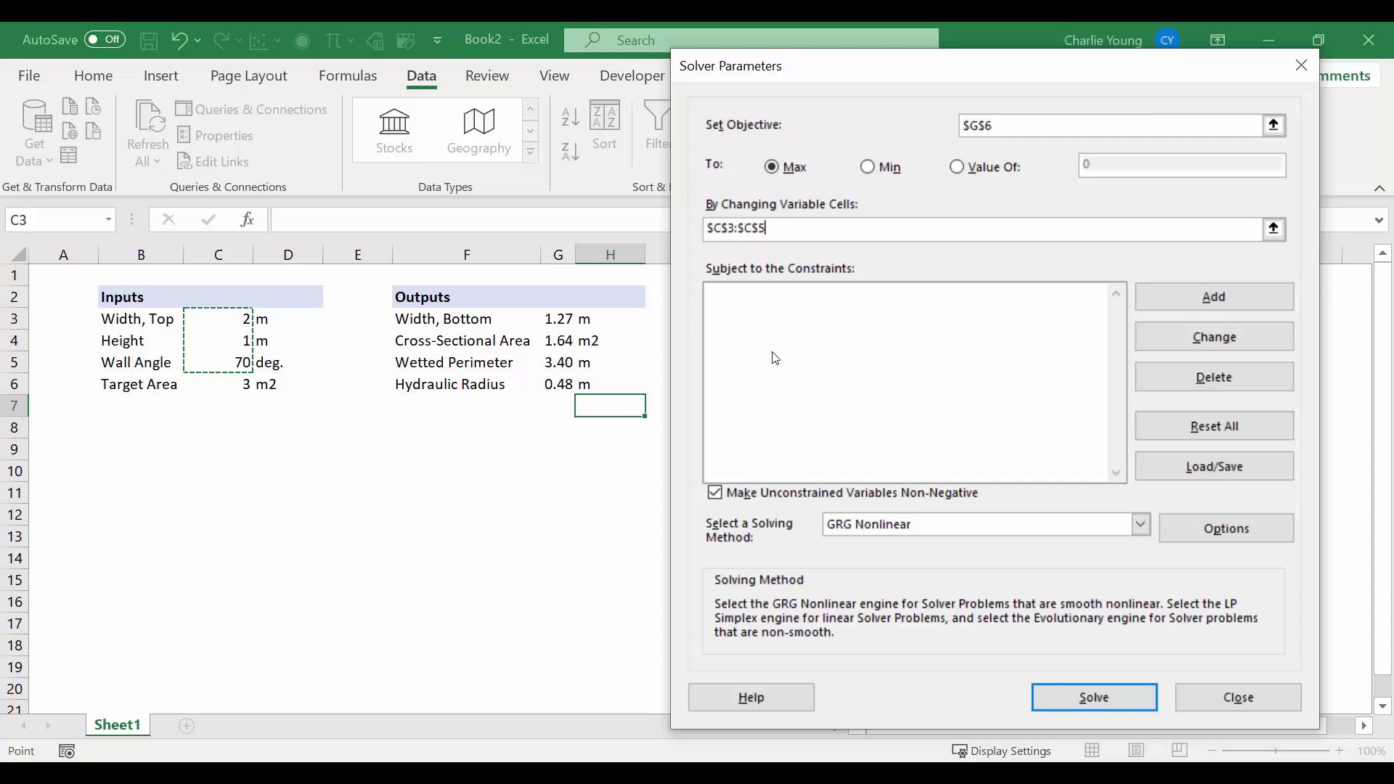
Add the Solver constraint $G$4 = $C$6 and solve, reaching a 60° wall angle
left_click(1176, 300)
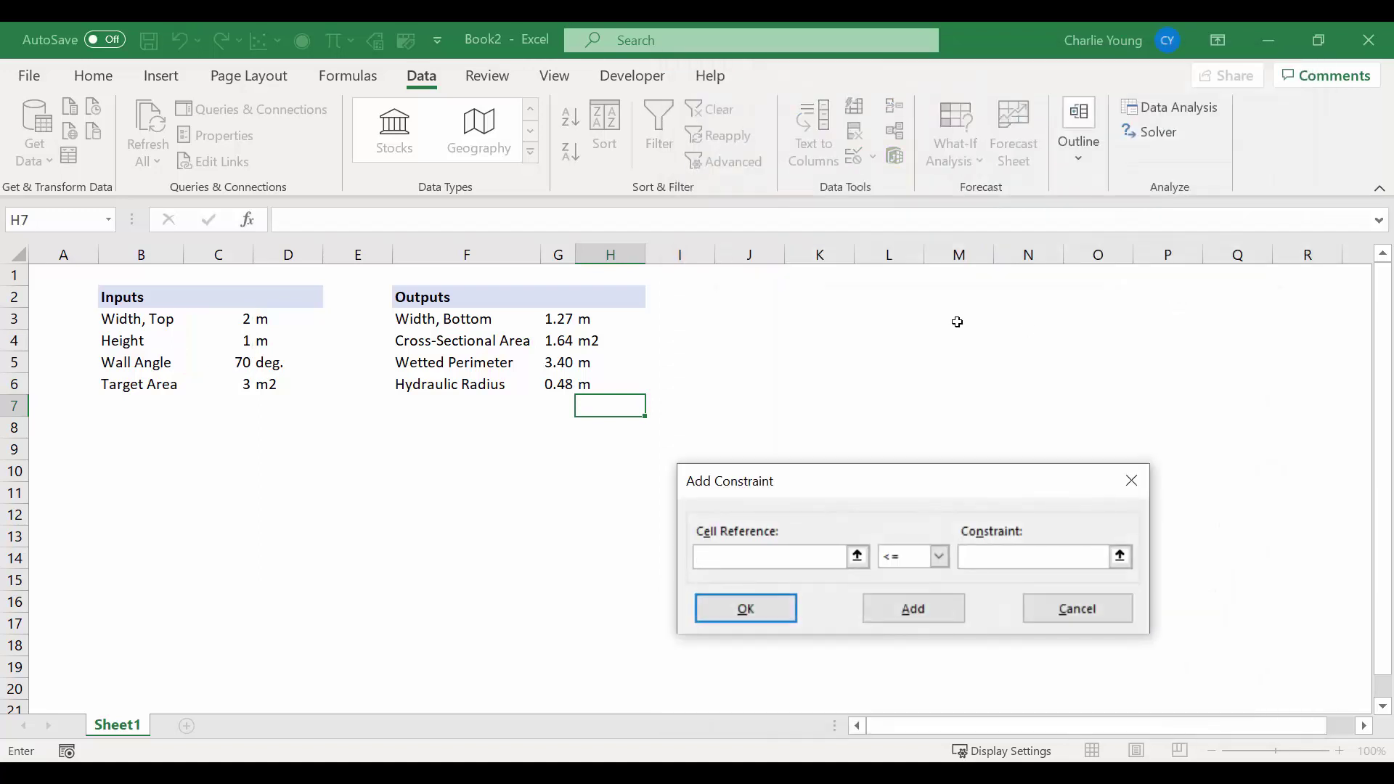
left_click(553, 346)
left_click(938, 559)
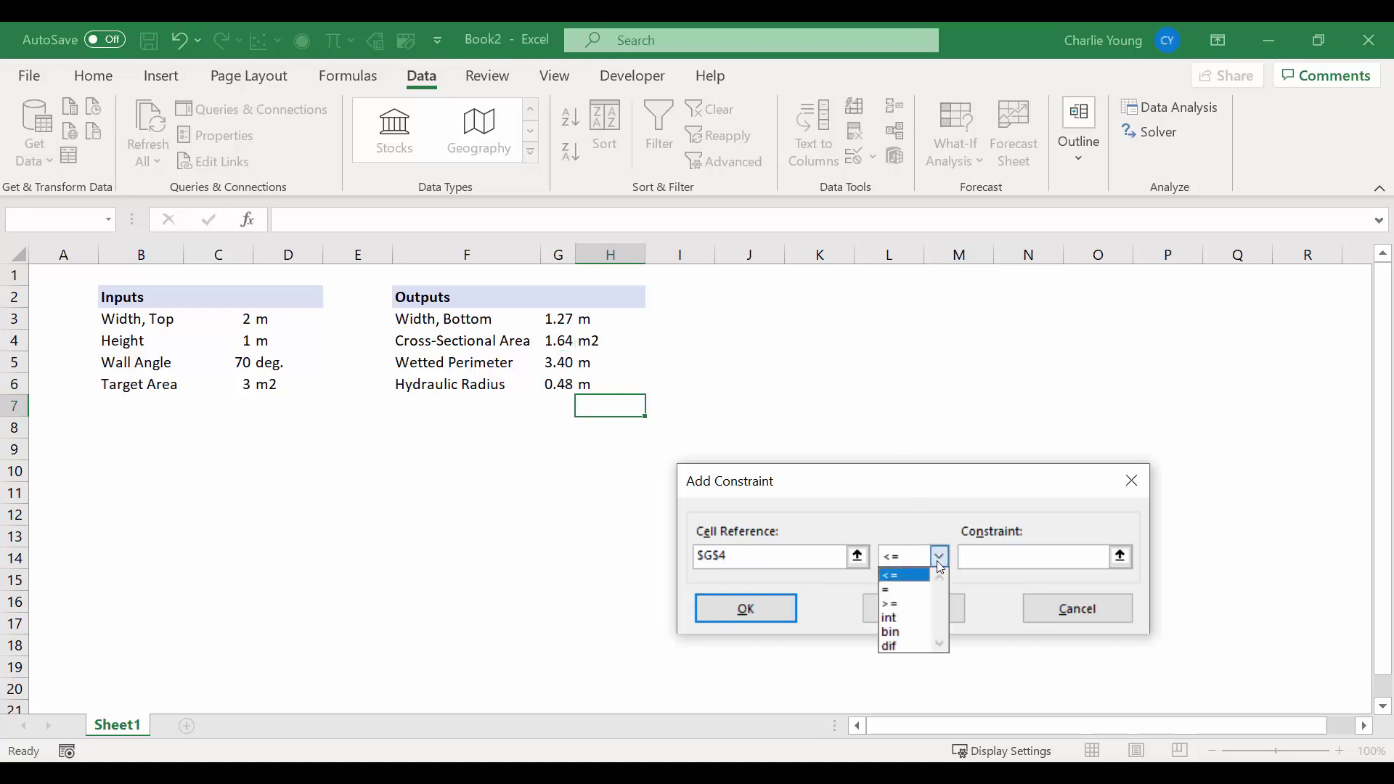
left_click(922, 588)
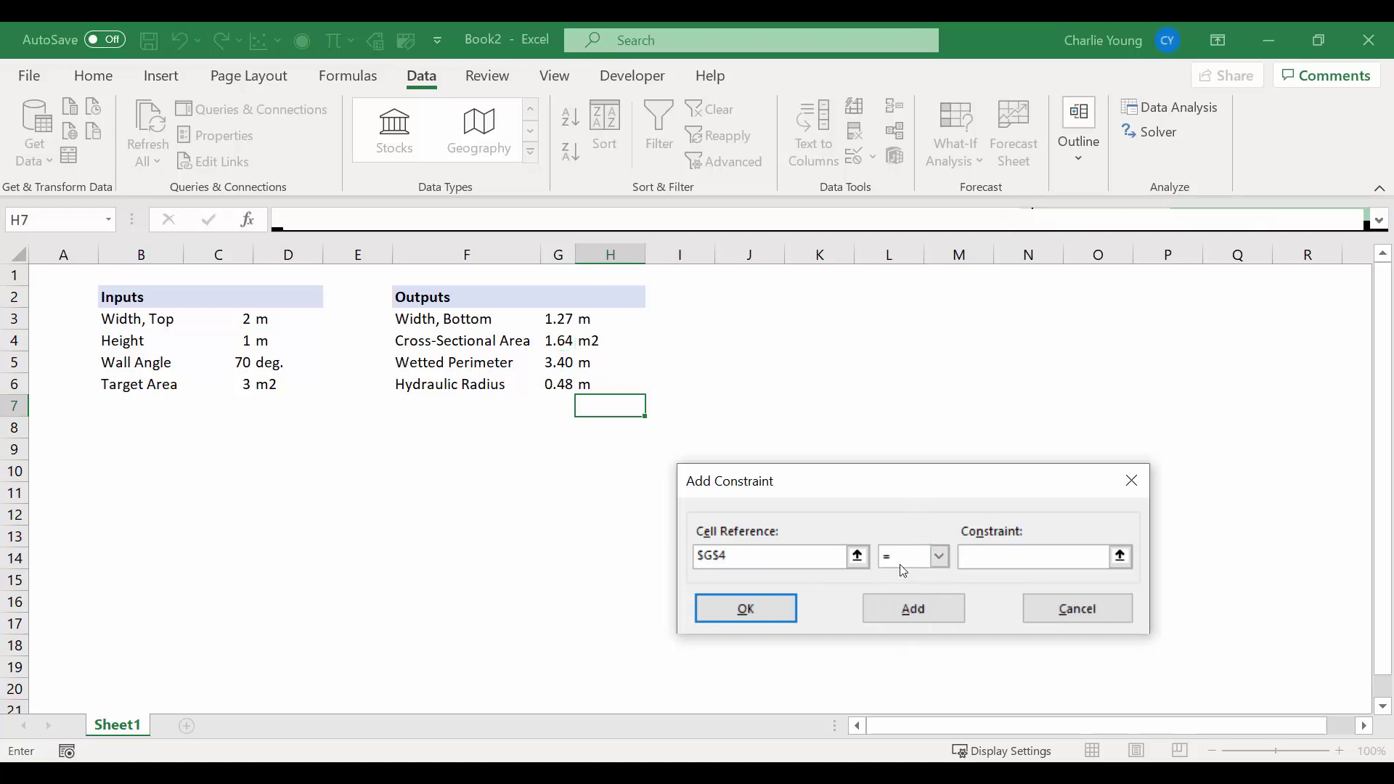
left_click(218, 380)
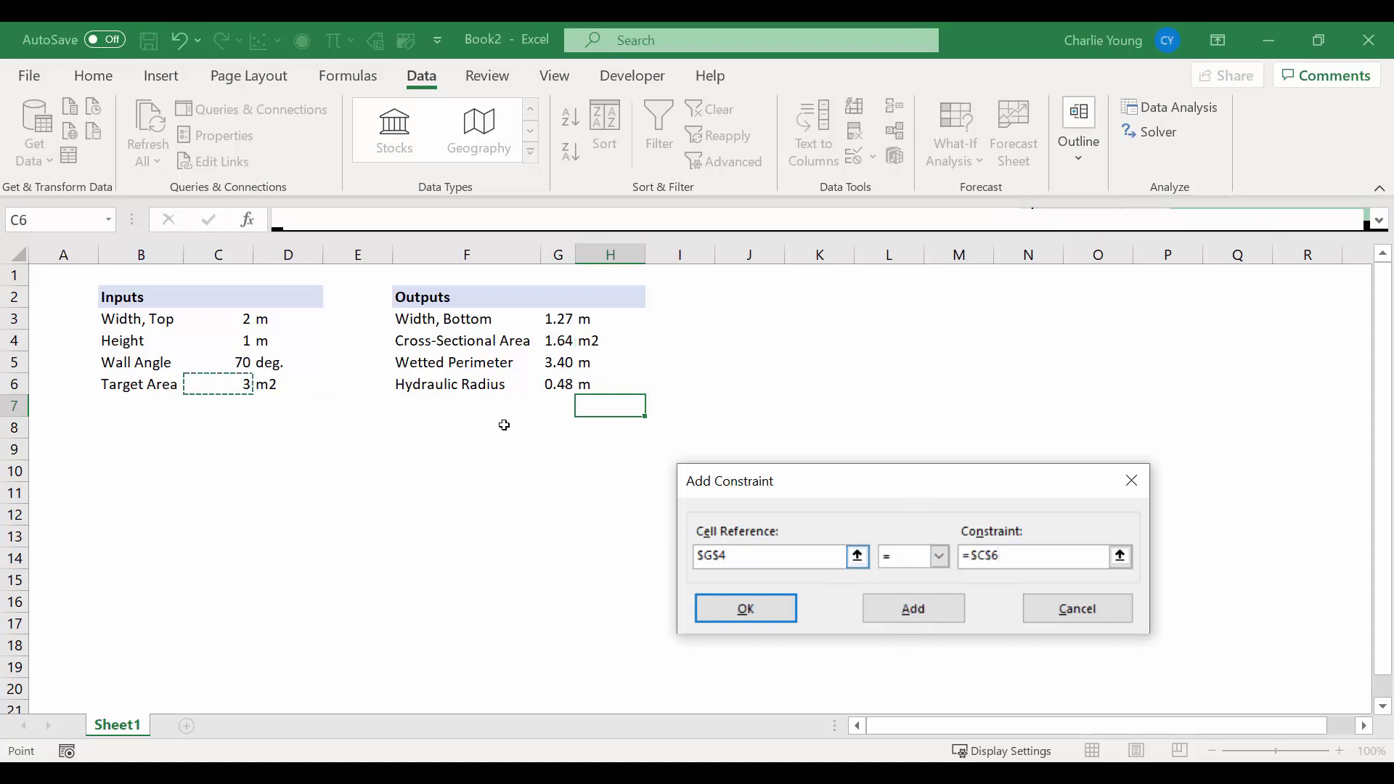
left_click(762, 602)
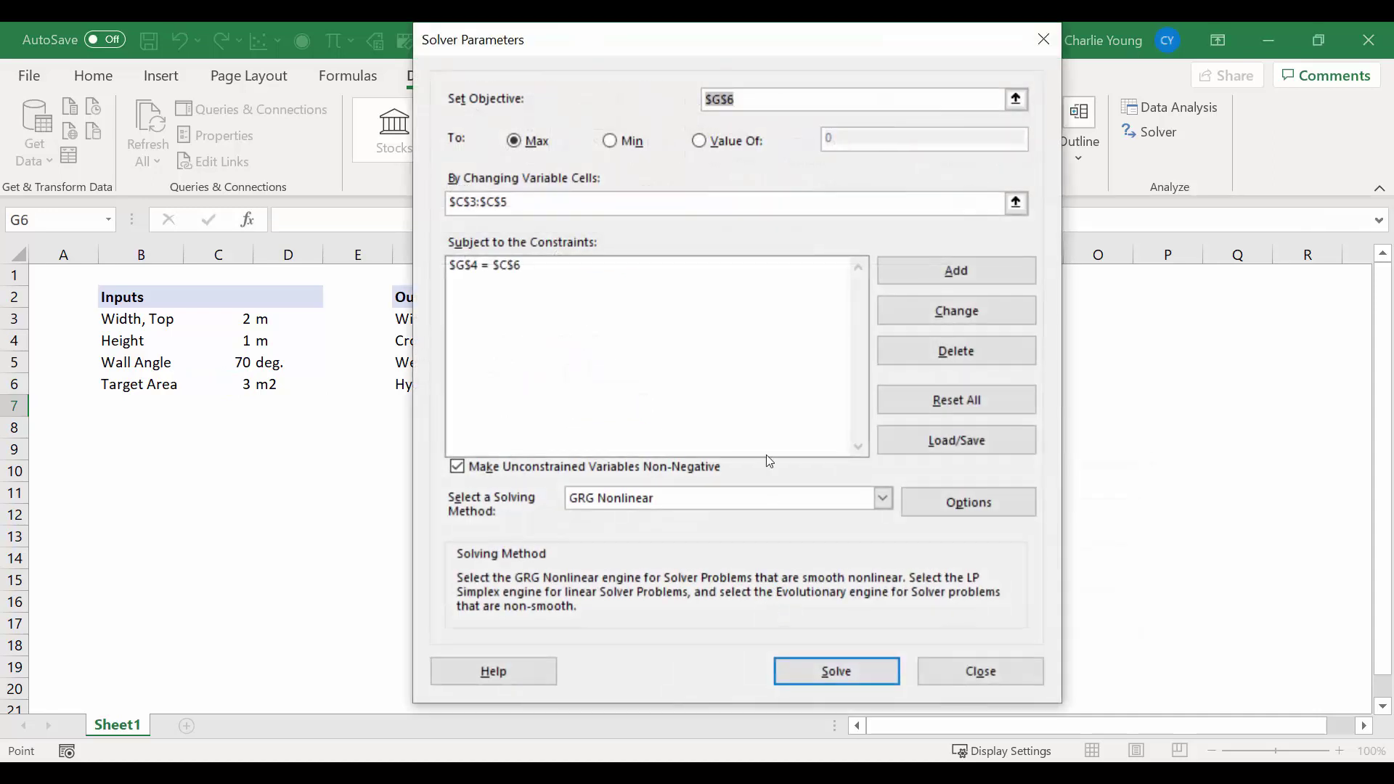
left_click_drag(725, 37, 978, 66)
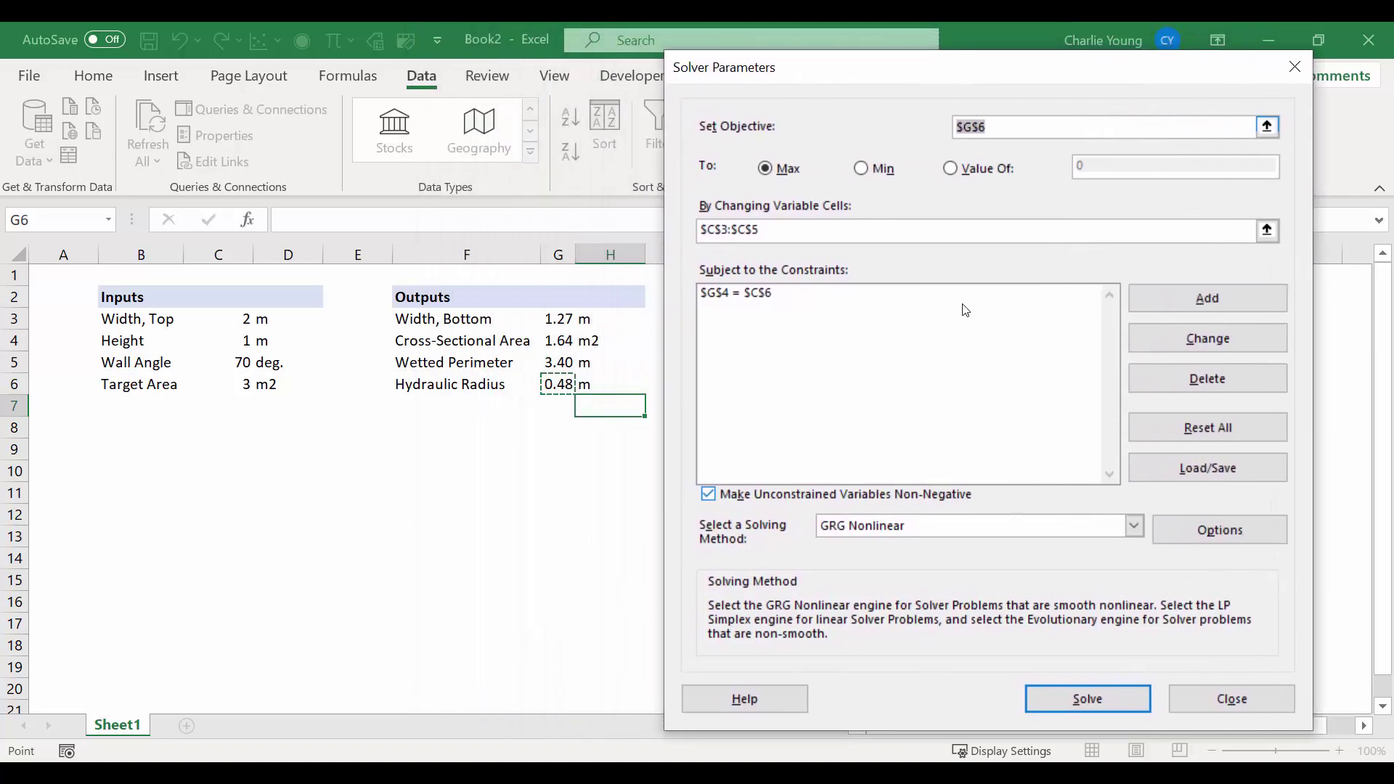
left_click(1120, 700)
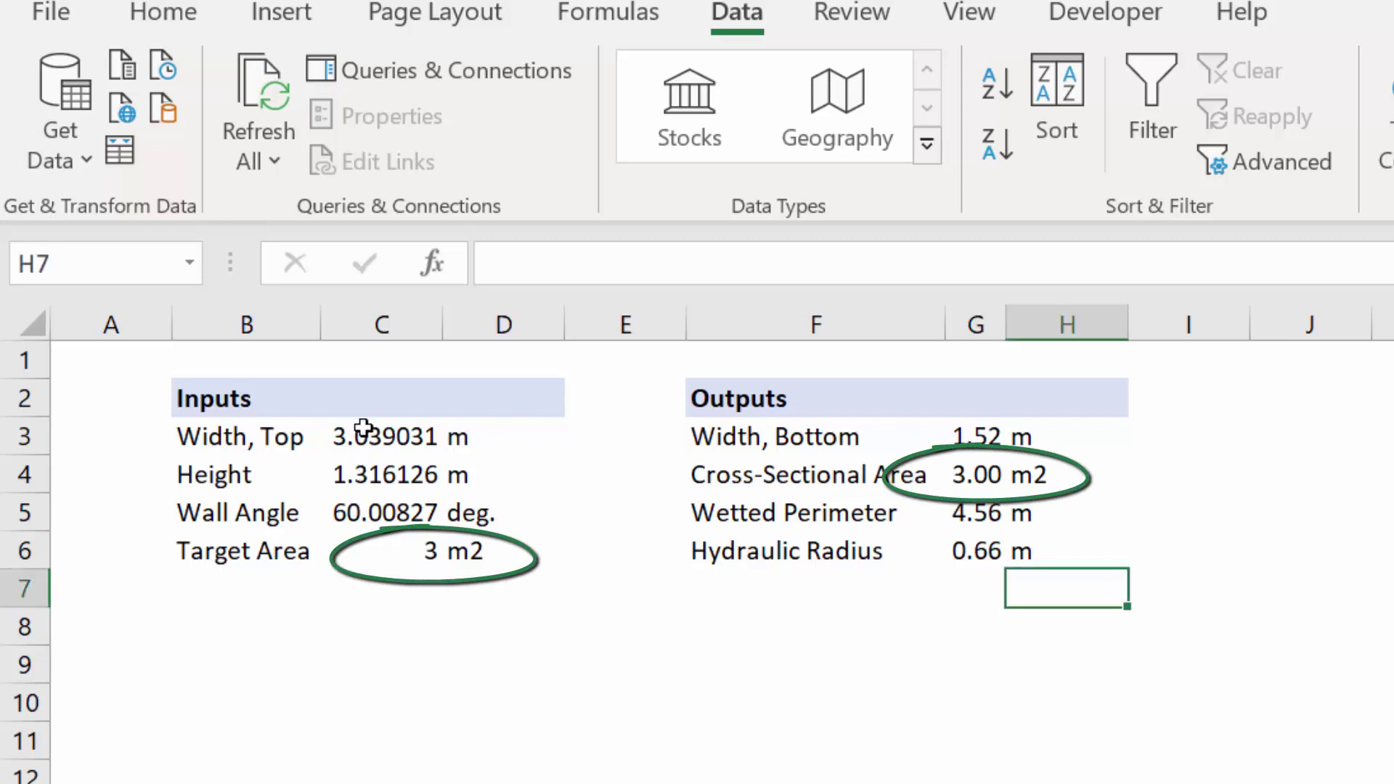
Reduce C3:C5 to one decimal place, showing 3.0, 1.3 and 60.0
left_click_drag(363, 424, 366, 511)
left_click(163, 12)
left_click(1353, 155)
left_click(1352, 155)
left_click(1351, 154)
left_click(1351, 155)
left_click(1348, 152)
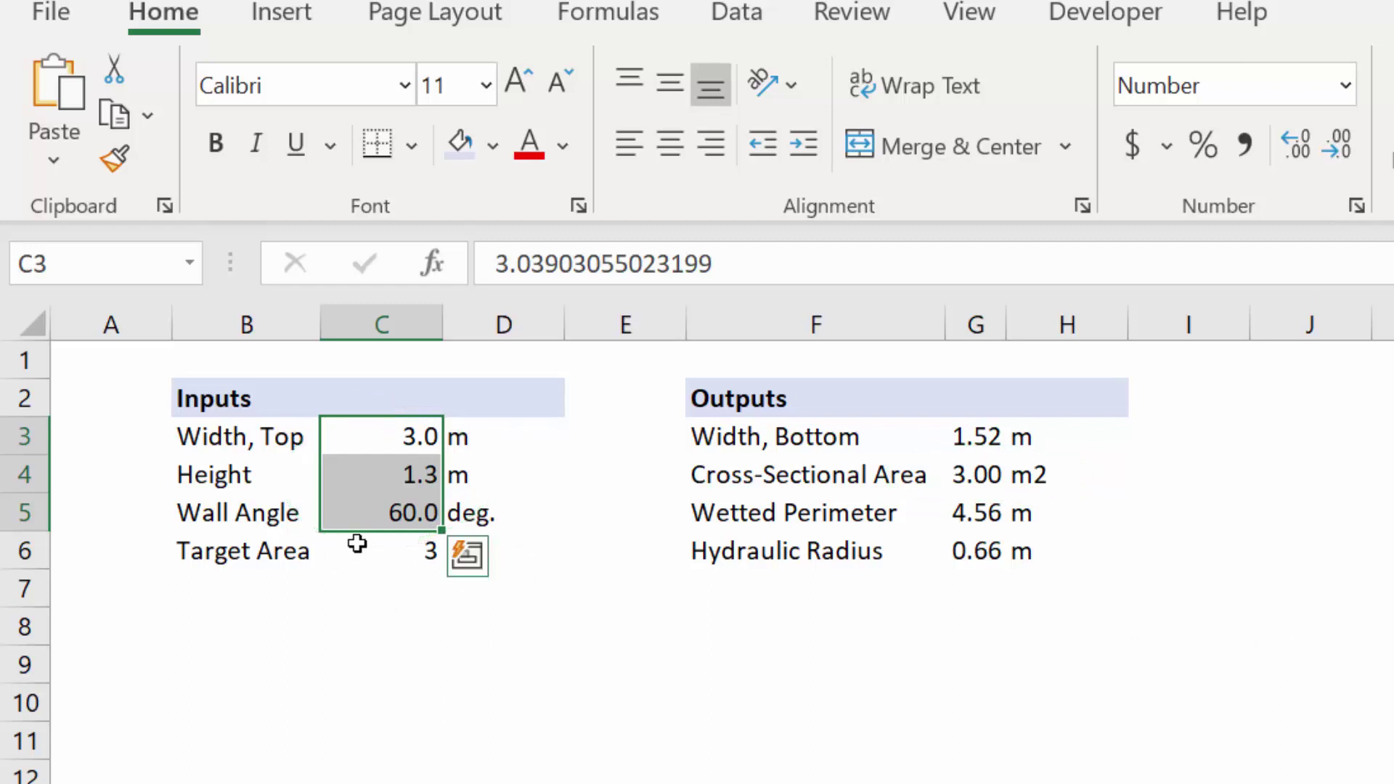
left_click(376, 509)
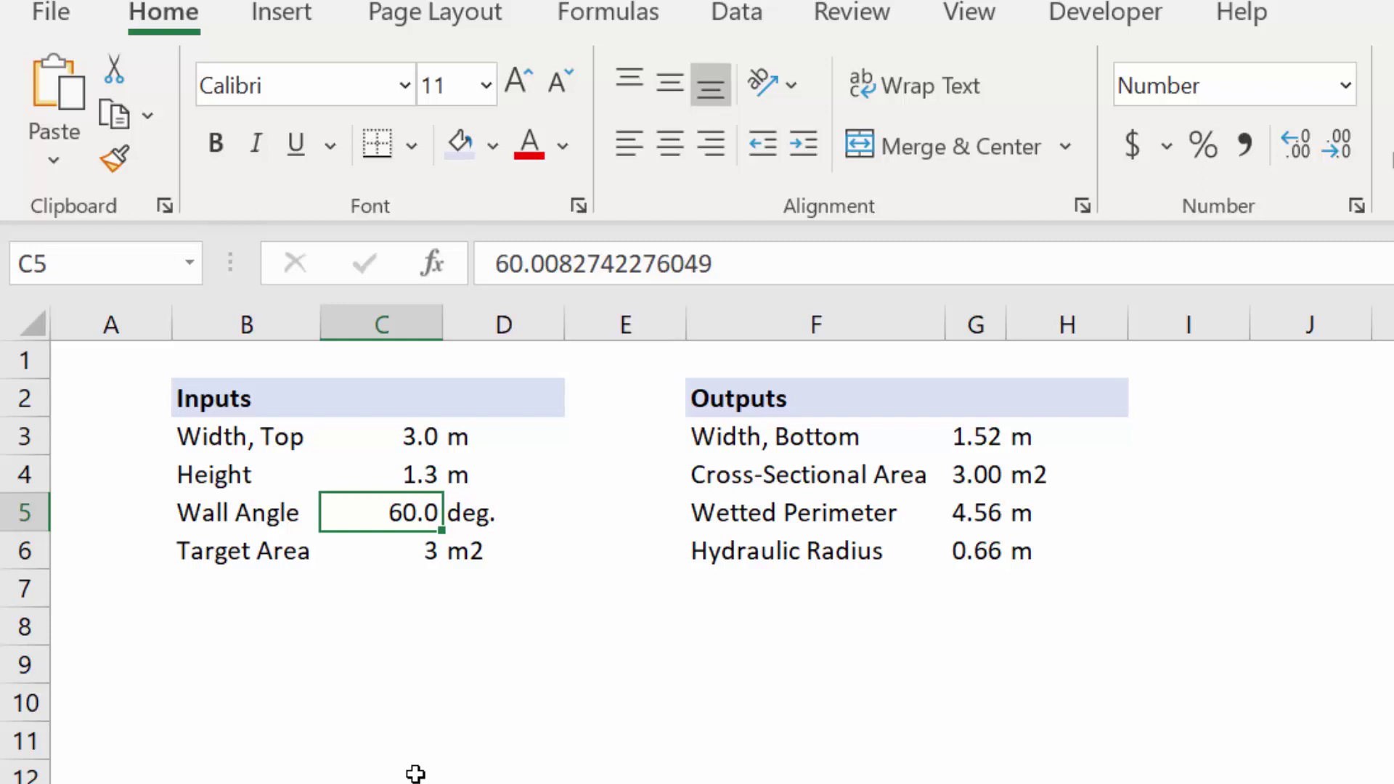
left_click(414, 557)
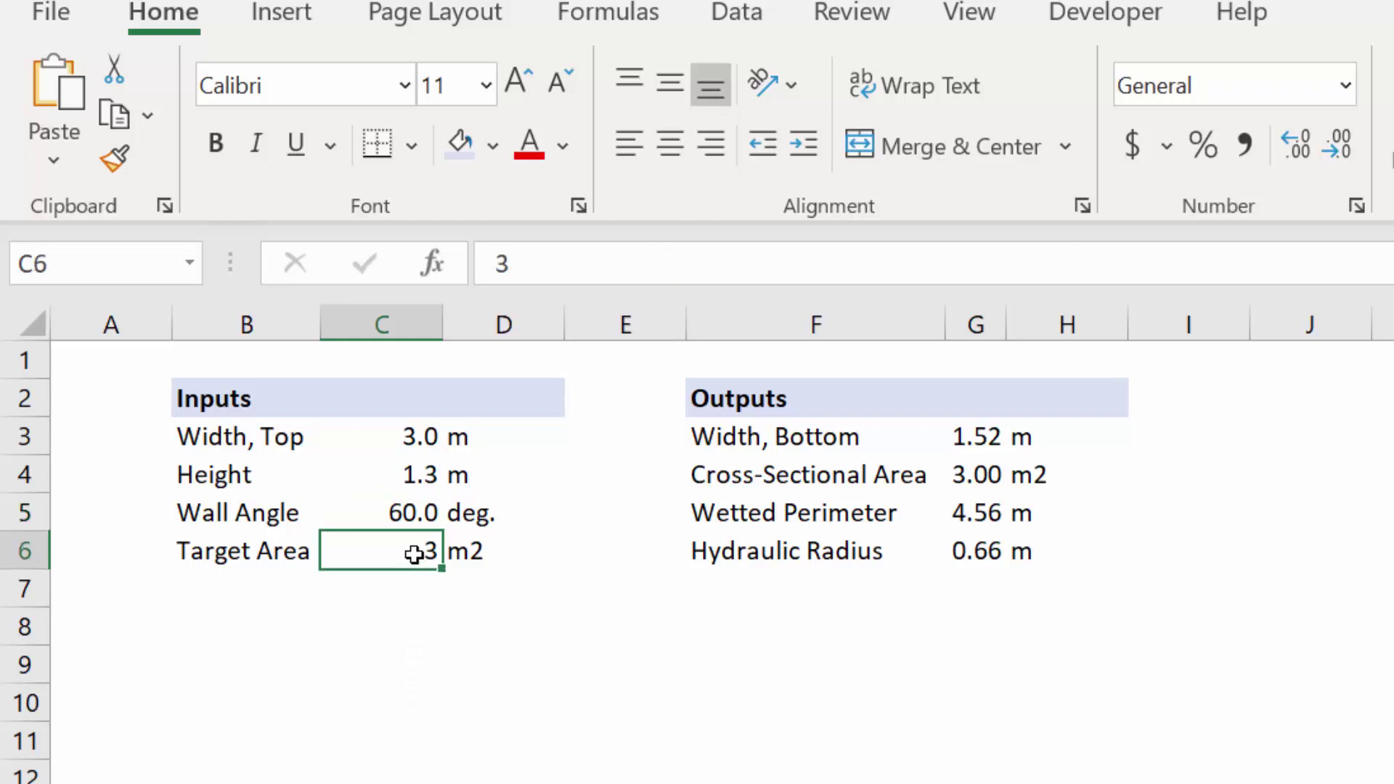
Set target area C6 to 5, rerun Solver, and check 3.9 m width, 1.7 m height, 60.0° angle
type("5")
key("Return")
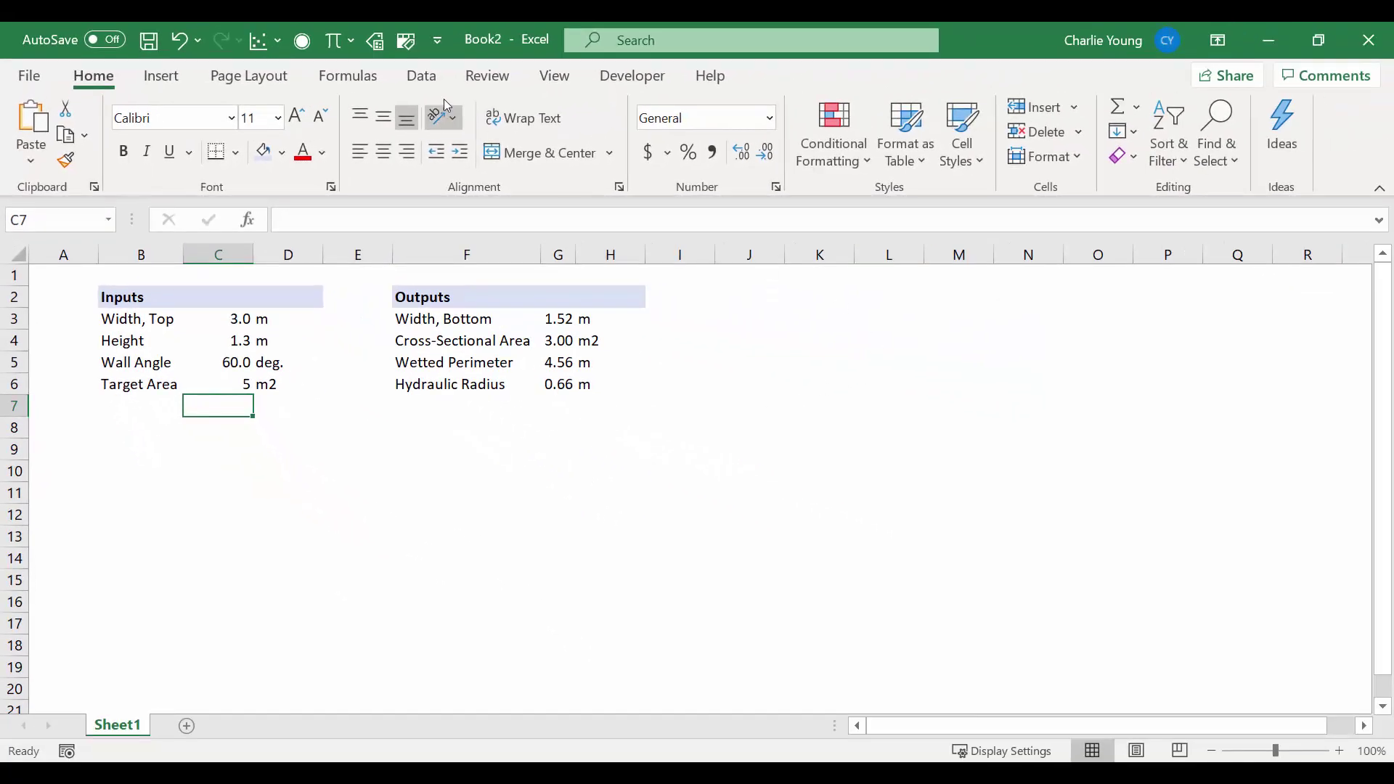
left_click(421, 76)
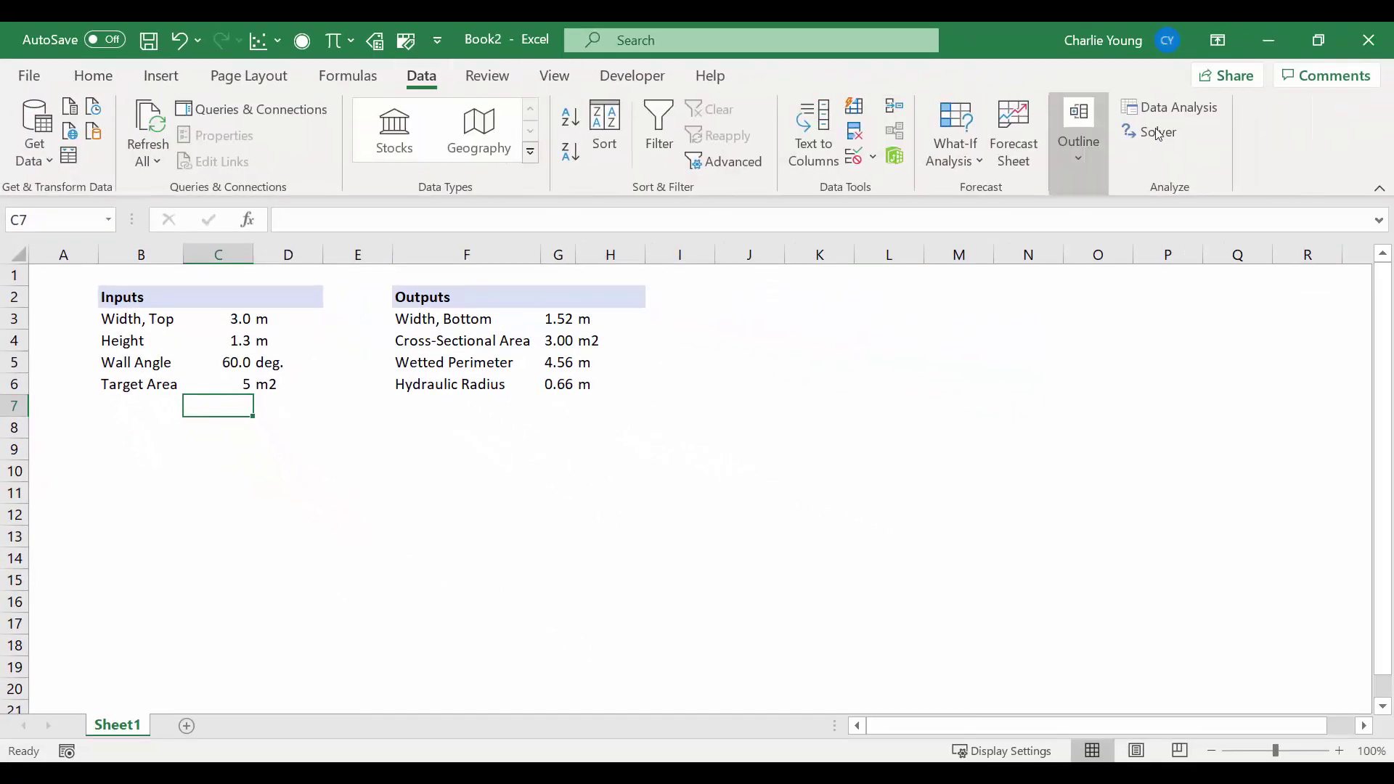
left_click(1174, 131)
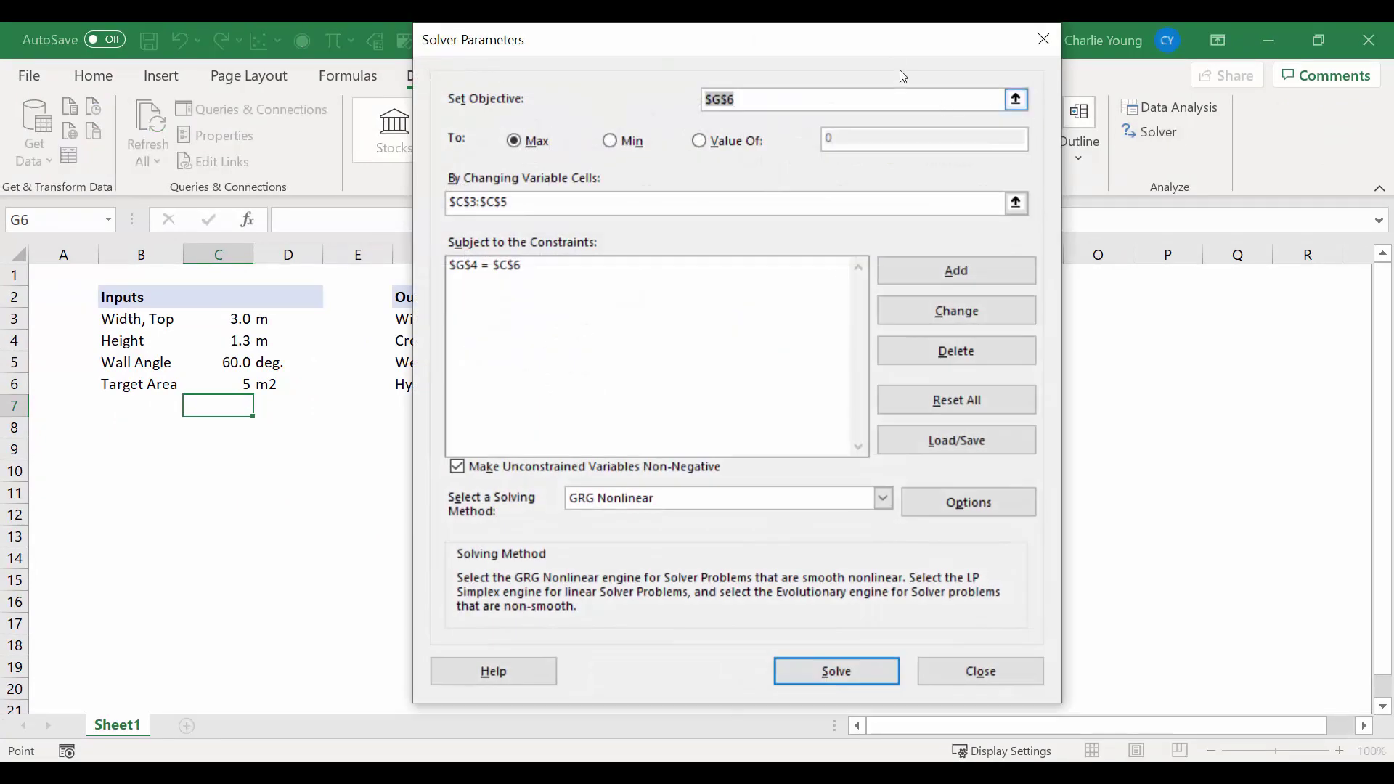
left_click_drag(921, 64, 1101, 73)
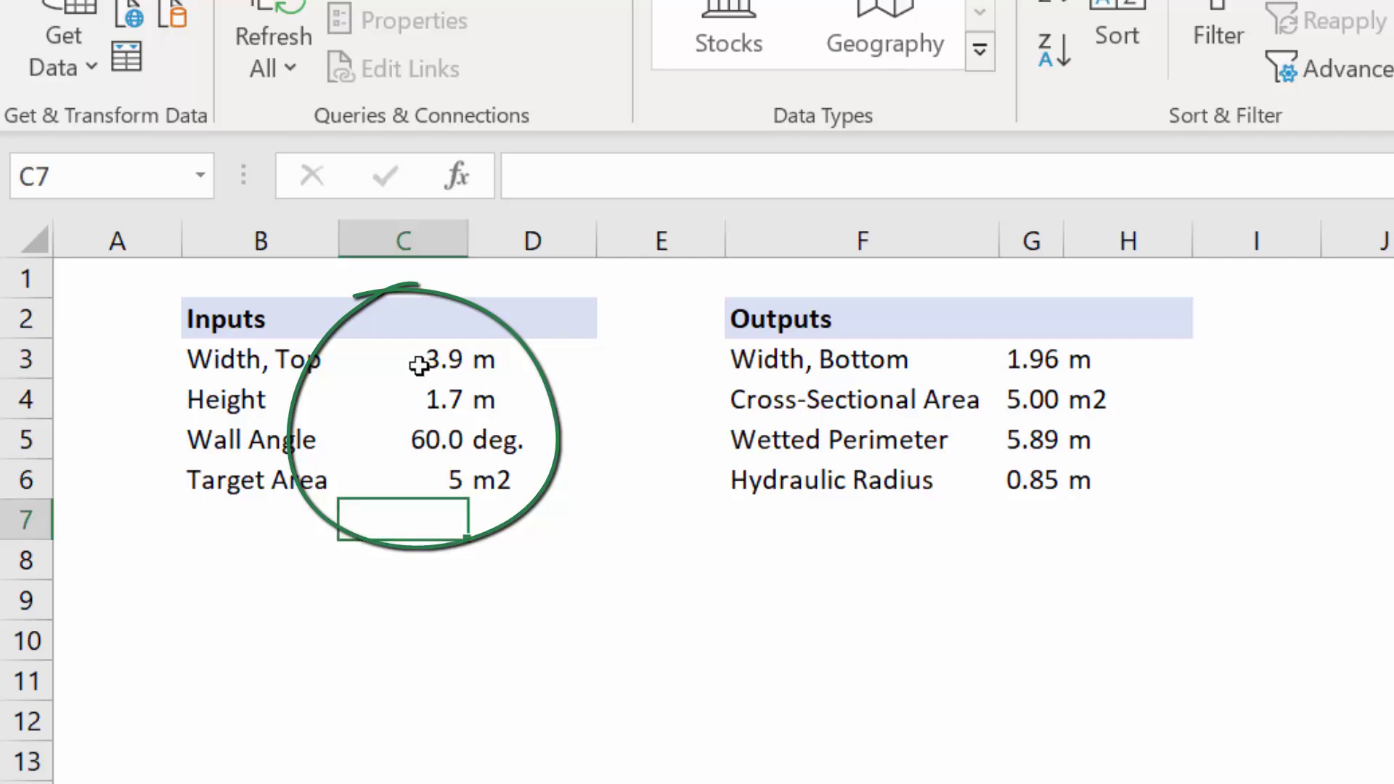
left_click_drag(419, 365, 444, 398)
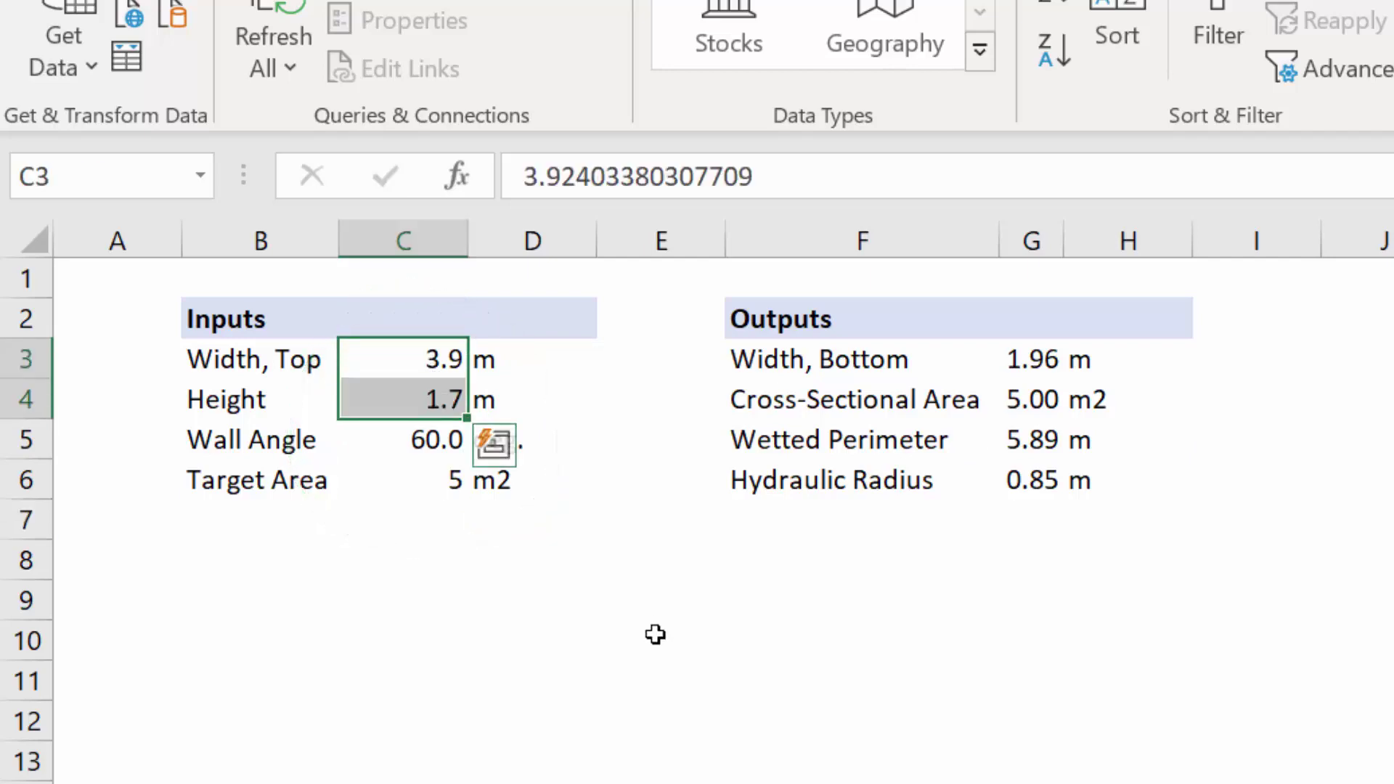
left_click(435, 439)
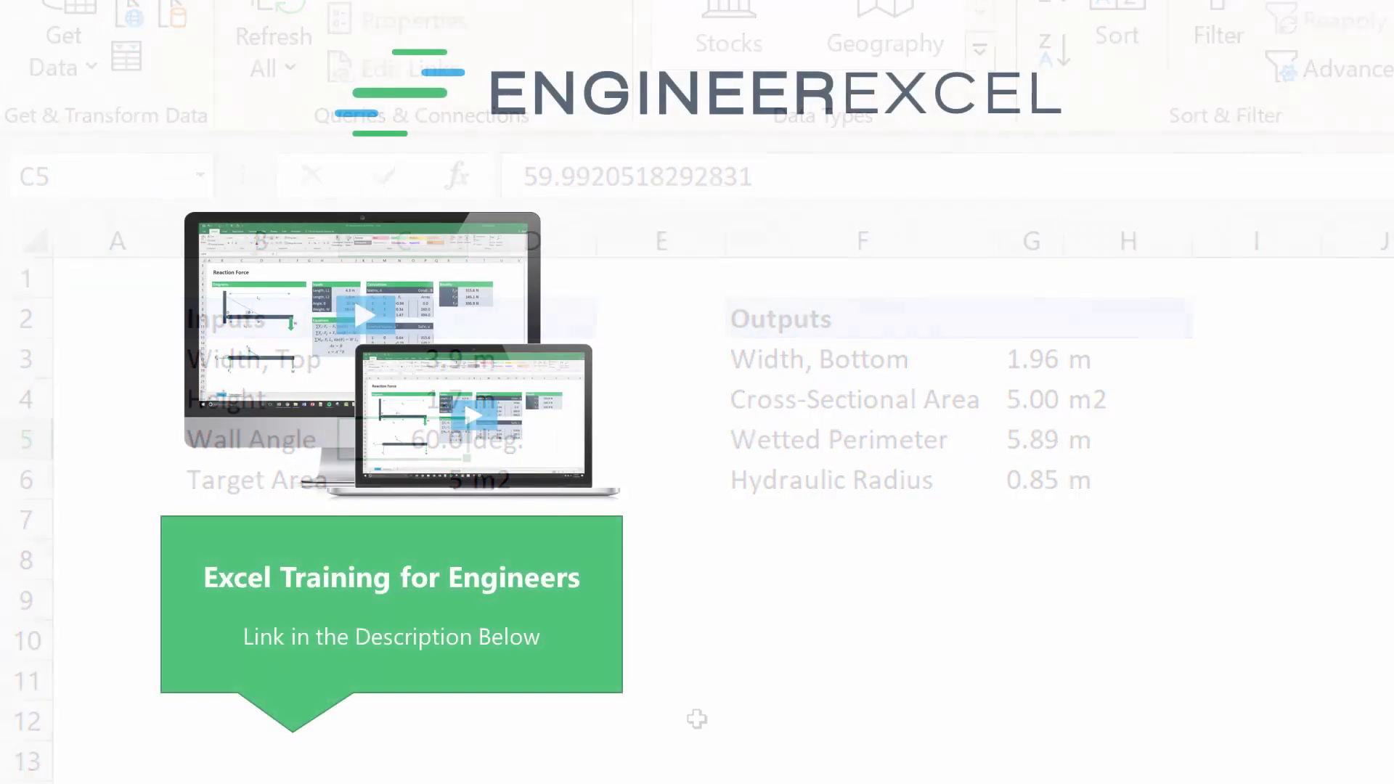